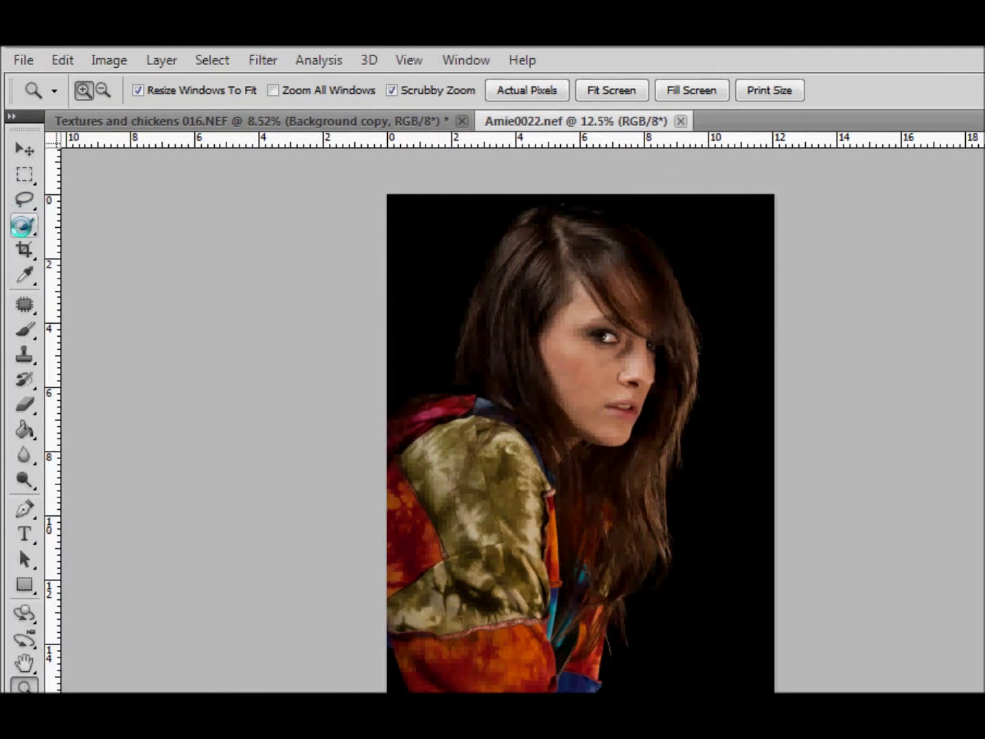
# Step: Brush a Quick Selection in Add mode over the model's hair and jacket
pyautogui.click(24, 225)
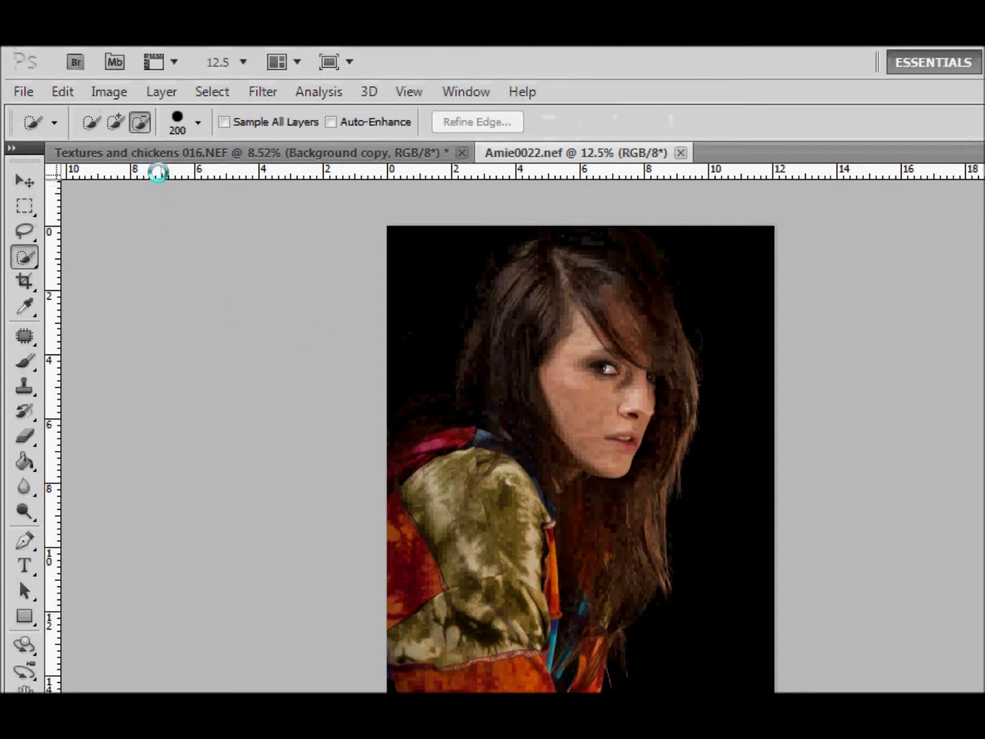
pyautogui.click(115, 122)
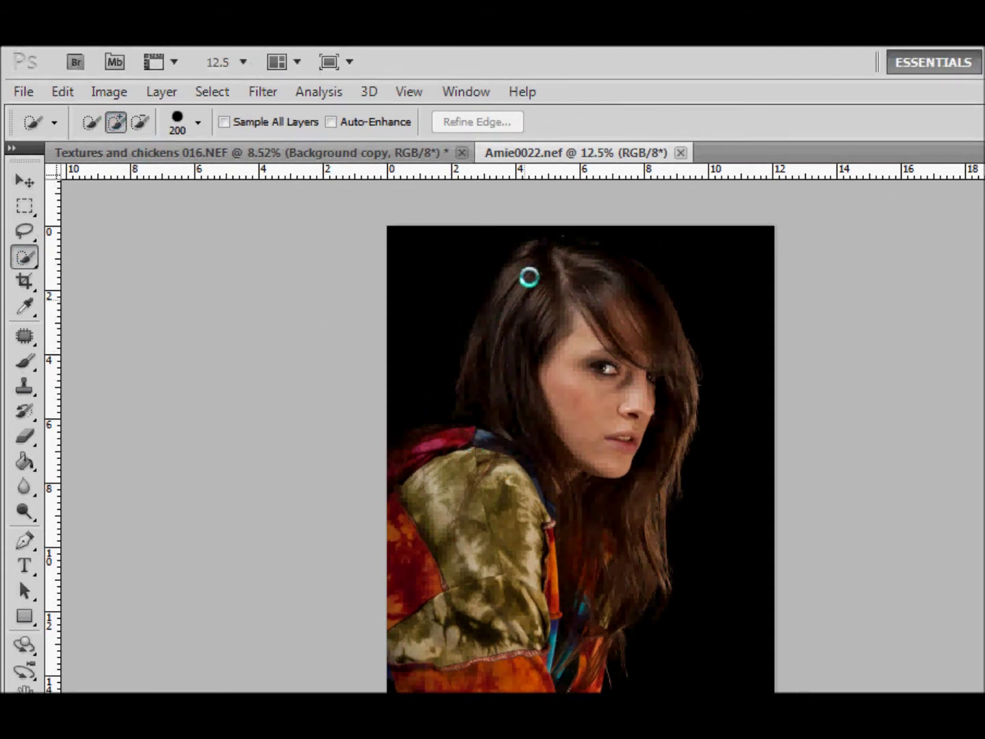
pyautogui.moveTo(536, 264)
pyautogui.mouseDown()
pyautogui.moveTo(438, 496)
pyautogui.moveTo(448, 738)
pyautogui.mouseUp()
pyautogui.moveTo(449, 578)
pyautogui.mouseDown()
pyautogui.moveTo(455, 588)
pyautogui.moveTo(537, 567)
pyautogui.moveTo(567, 537)
pyautogui.moveTo(593, 460)
pyautogui.moveTo(581, 379)
pyautogui.moveTo(632, 396)
pyautogui.moveTo(650, 268)
pyautogui.moveTo(642, 150)
pyautogui.mouseUp()
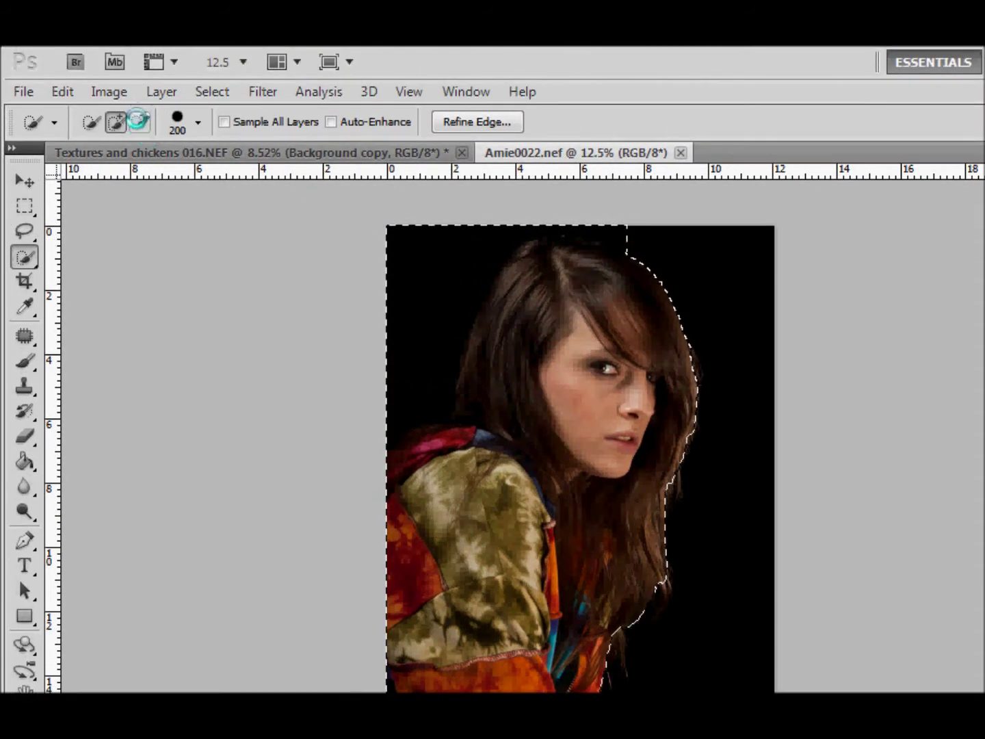
pyautogui.click(139, 121)
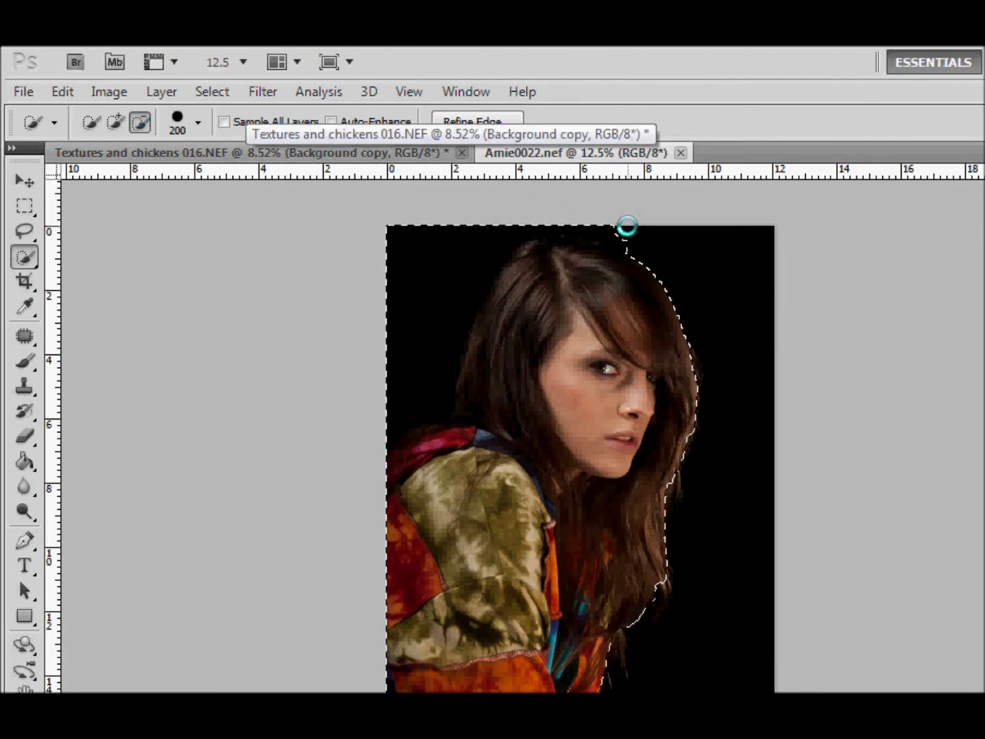
# Step: Subtract the black background at the top and left of the hair, then add back along the lower hair edge
pyautogui.moveTo(626, 227); pyautogui.dragTo(569, 203)
pyautogui.moveTo(502, 223)
pyautogui.mouseDown()
pyautogui.moveTo(464, 247)
pyautogui.moveTo(443, 280)
pyautogui.moveTo(420, 372)
pyautogui.mouseUp()
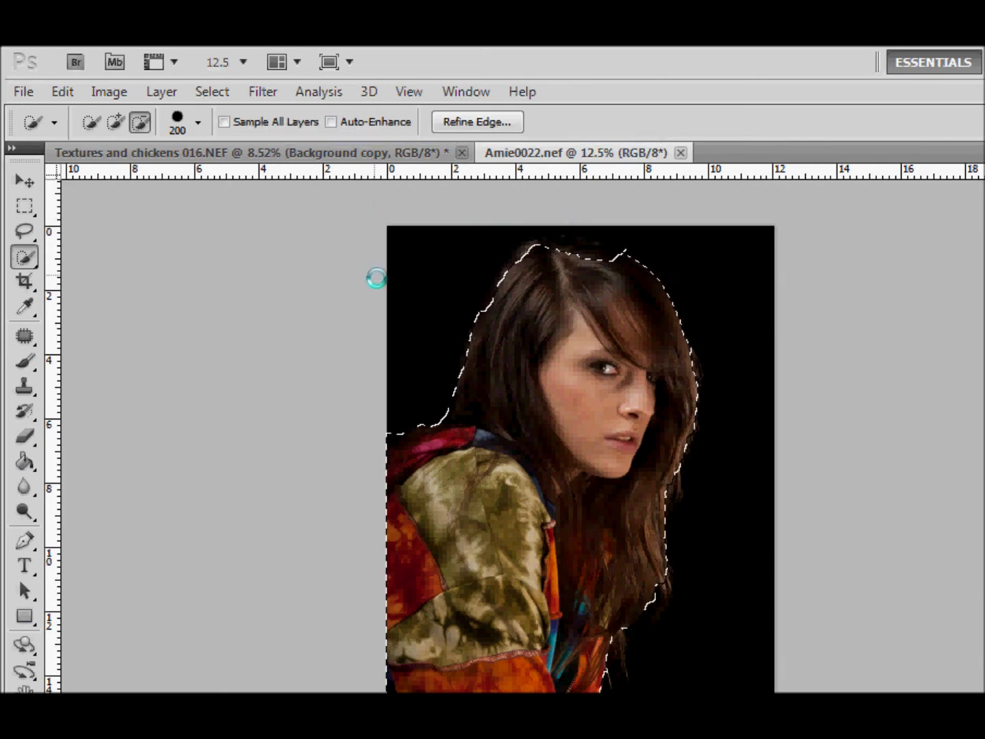
pyautogui.press('alt')
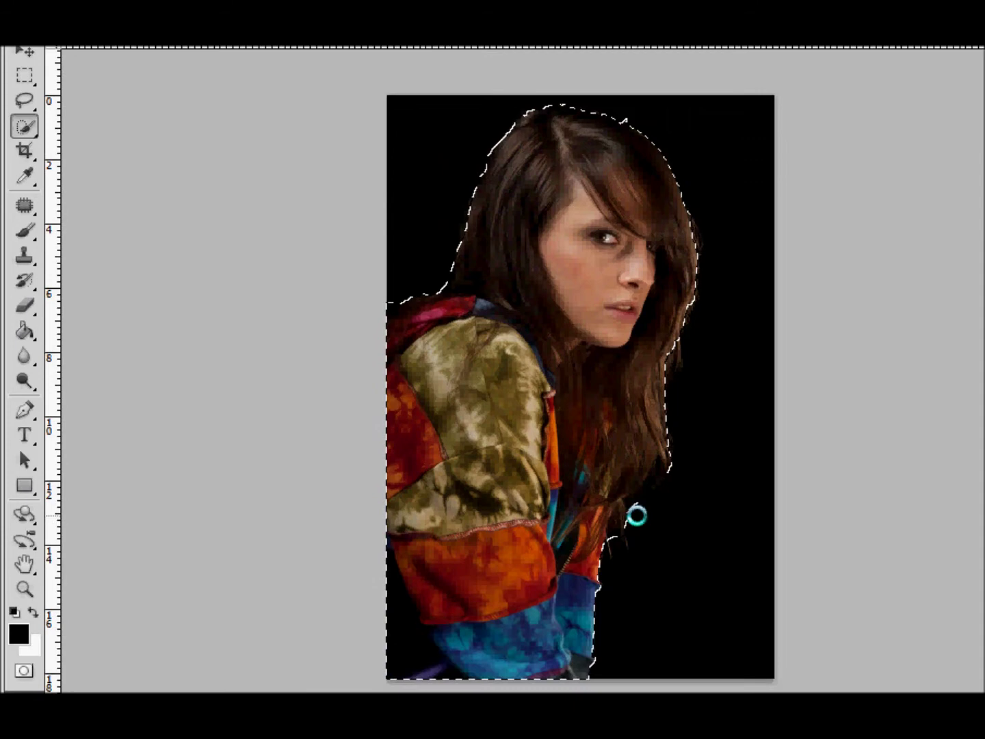
pyautogui.moveTo(636, 515)
pyautogui.mouseDown()
pyautogui.moveTo(630, 504)
pyautogui.moveTo(648, 493)
pyautogui.mouseUp()
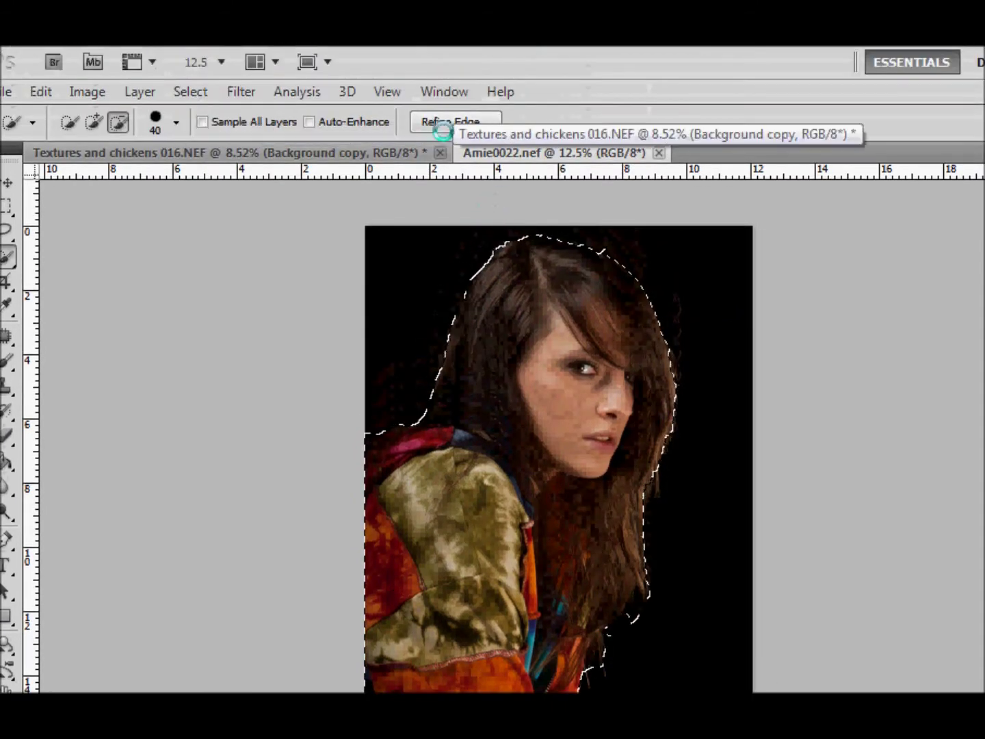
# Step: In Refine Edge, preview Black & White, On Layers and Reveal Layer views, settling on On White
pyautogui.click(456, 56)
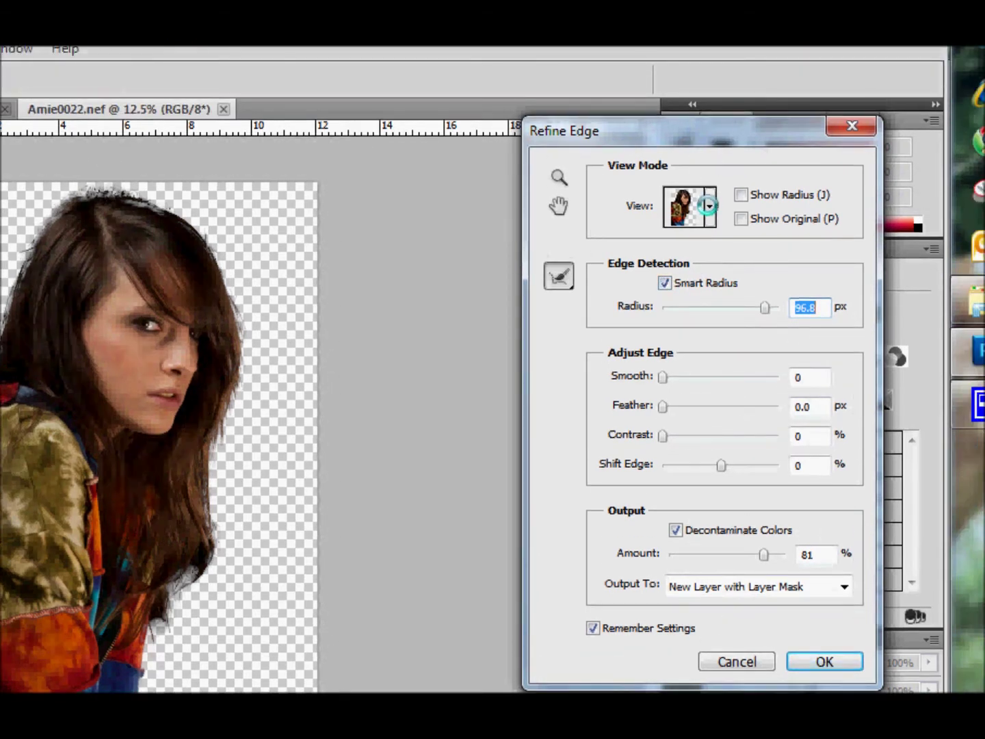
pyautogui.click(708, 205)
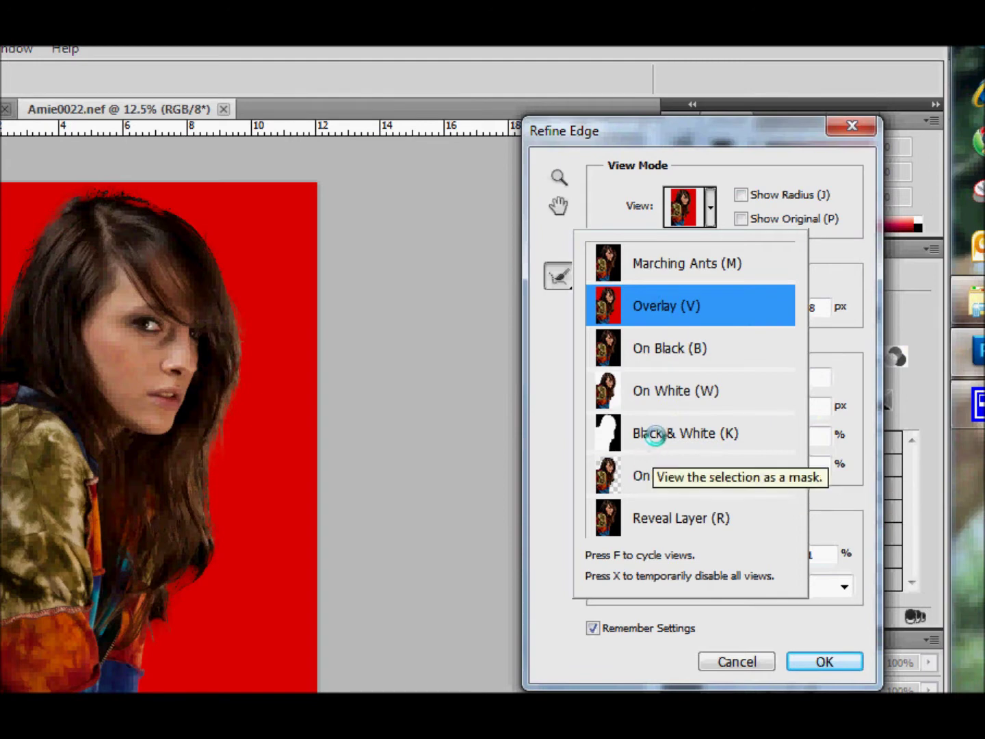
pyautogui.click(655, 435)
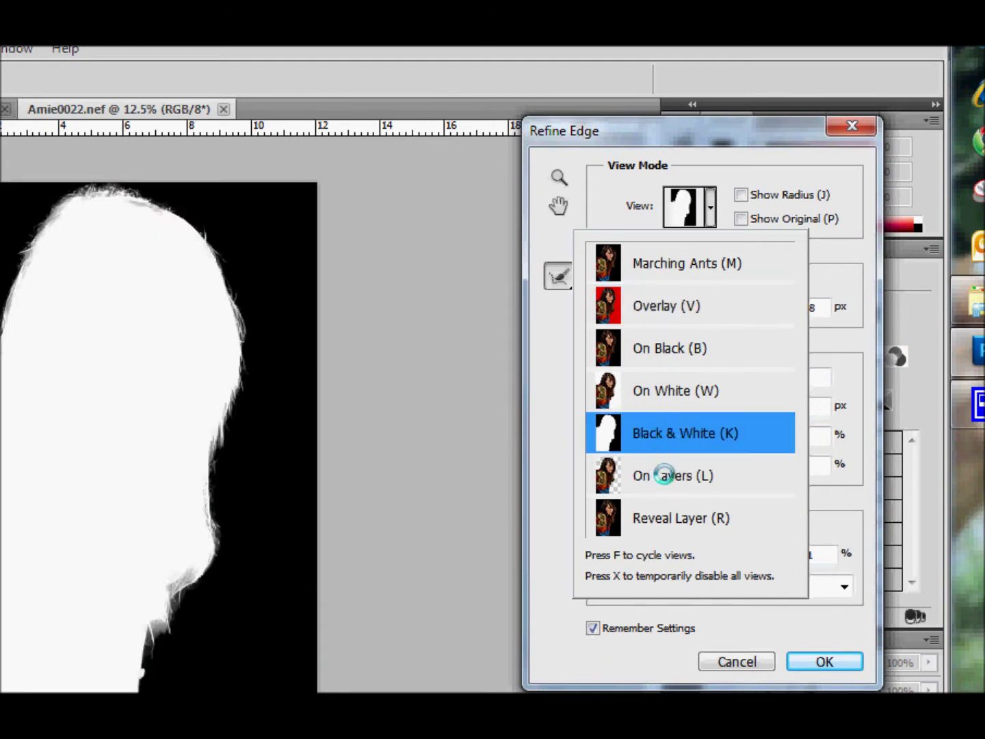
pyautogui.click(665, 474)
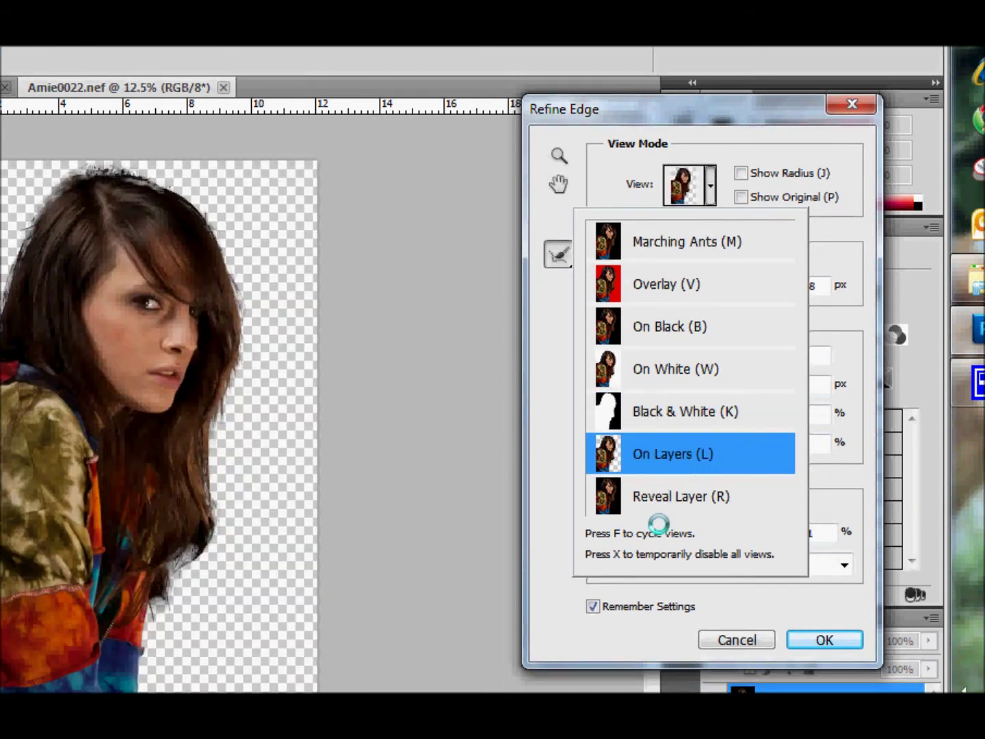
pyautogui.click(670, 490)
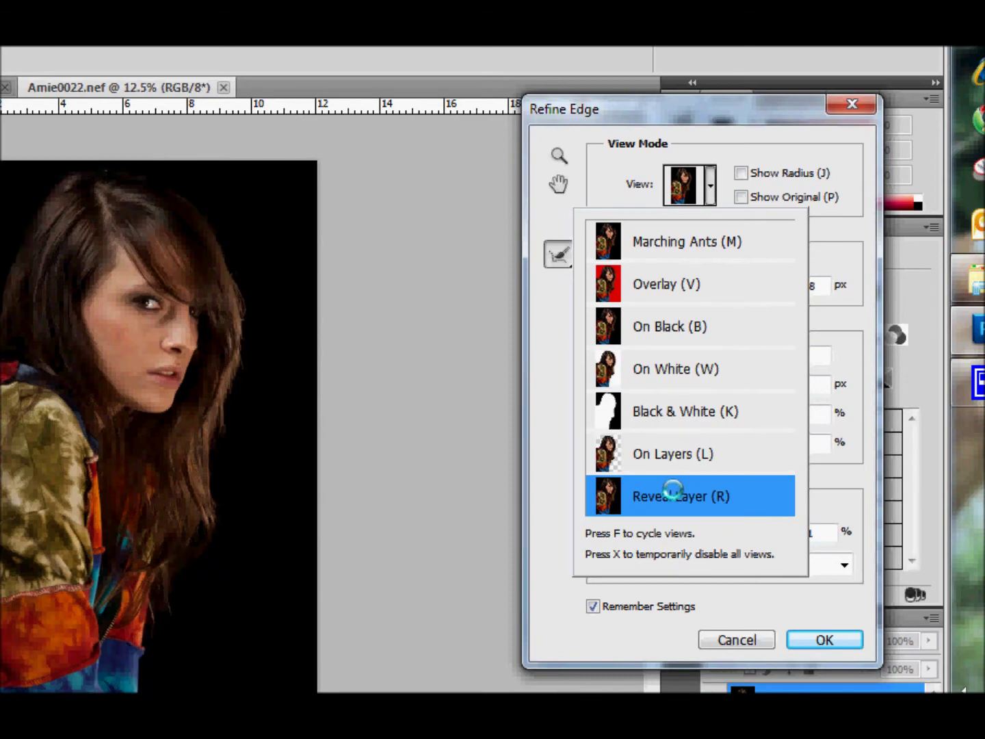
pyautogui.click(648, 360)
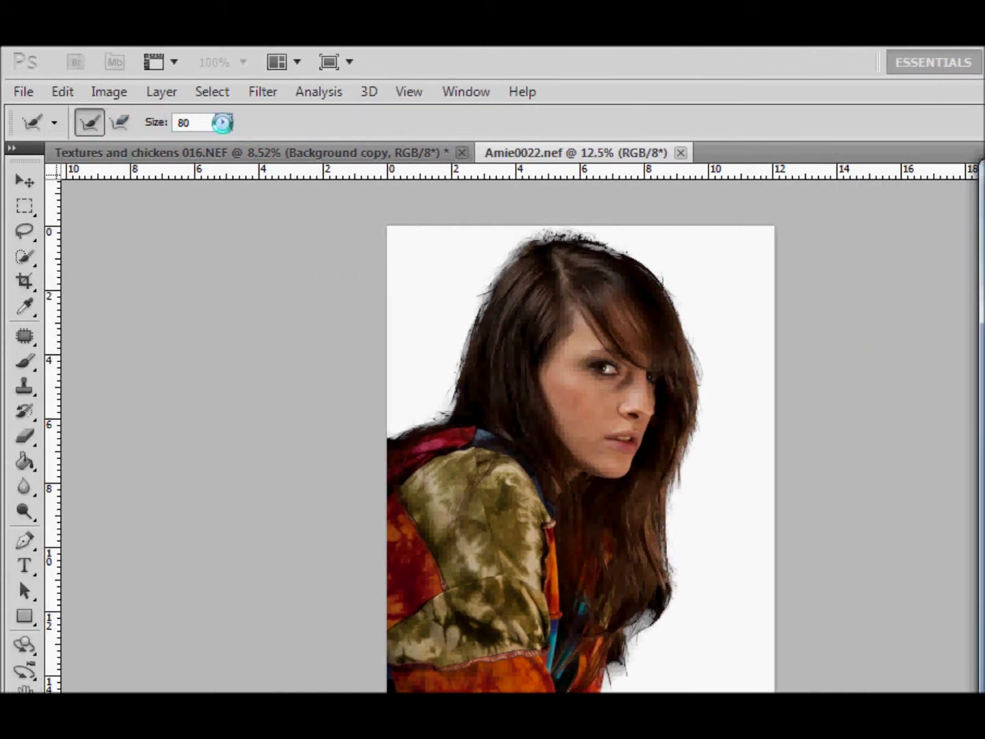
pyautogui.click(223, 123)
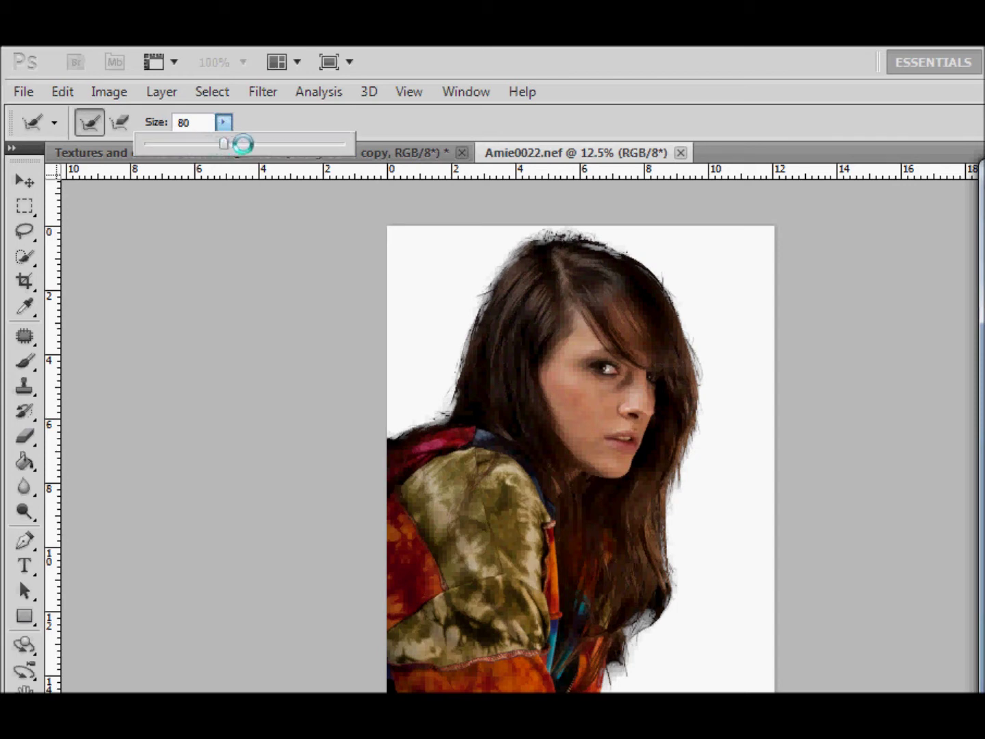
# Step: Set the Refine Radius brush to size 100 and paint along the left, top and right hair edges
pyautogui.click(243, 143)
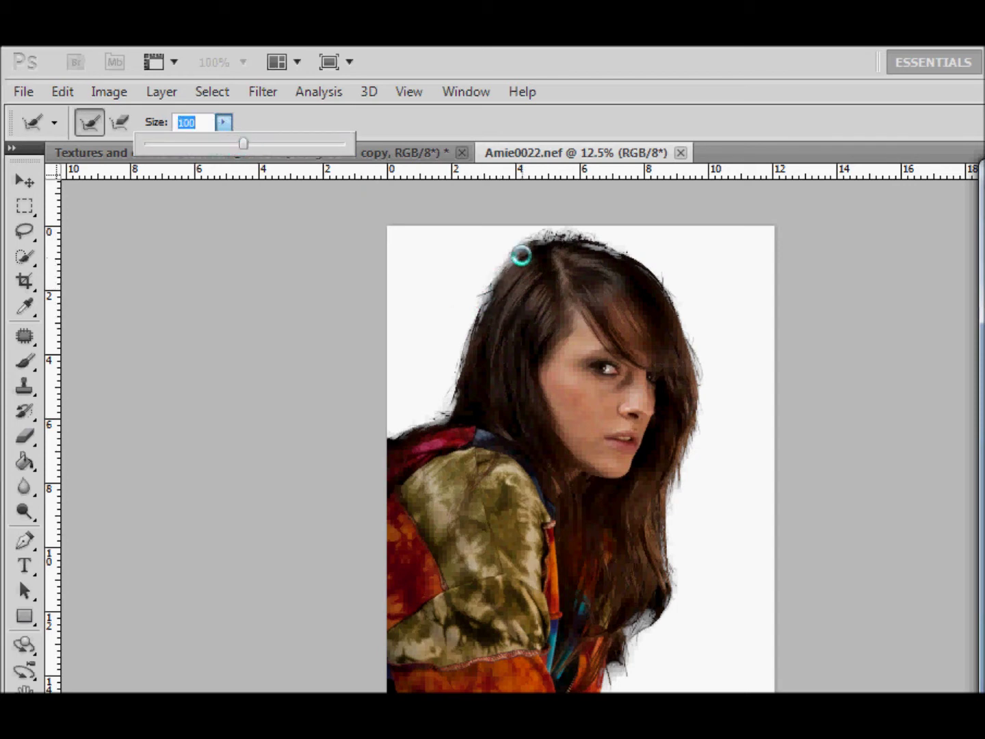
pyautogui.click(518, 249)
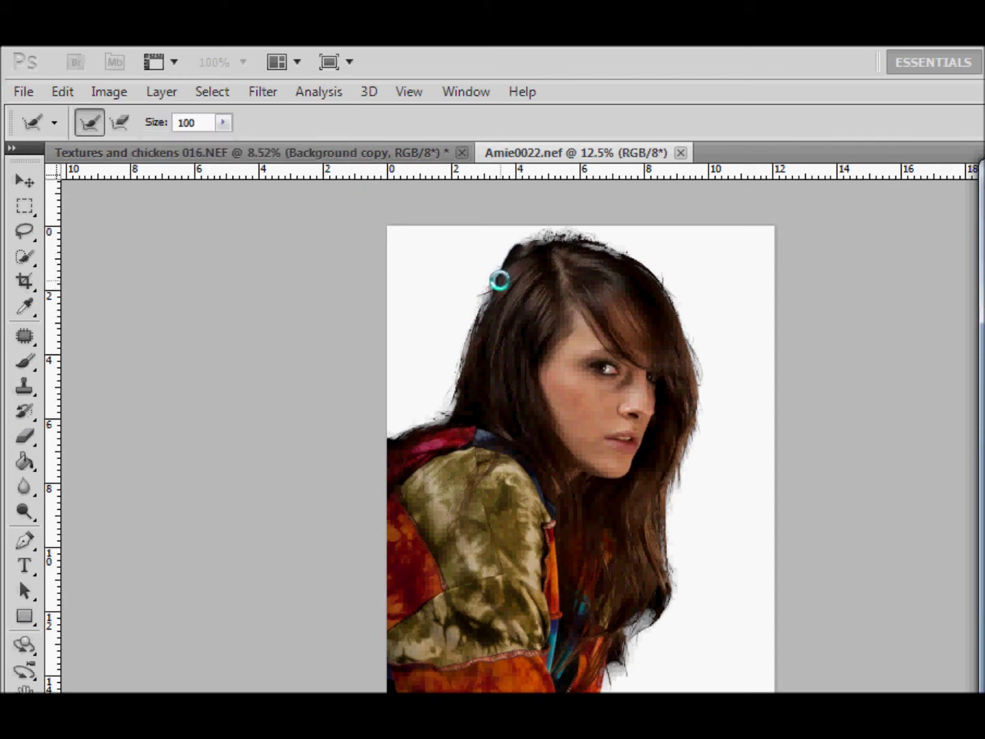
pyautogui.moveTo(486, 293)
pyautogui.mouseDown()
pyautogui.moveTo(446, 409)
pyautogui.moveTo(389, 437)
pyautogui.mouseUp()
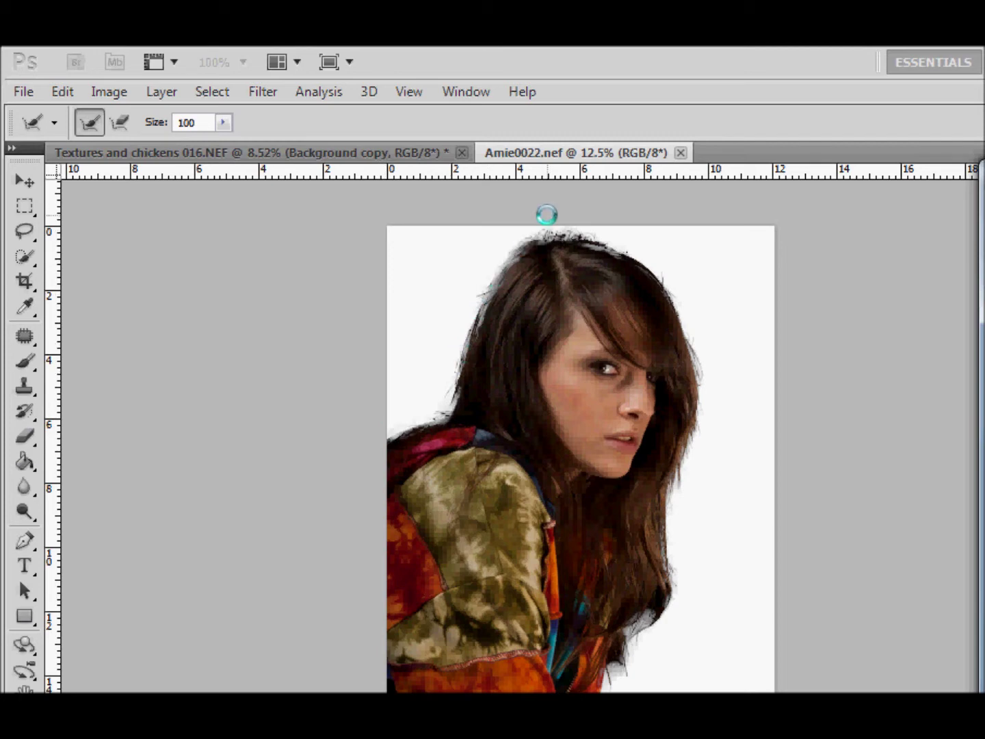
pyautogui.moveTo(548, 236); pyautogui.dragTo(579, 242)
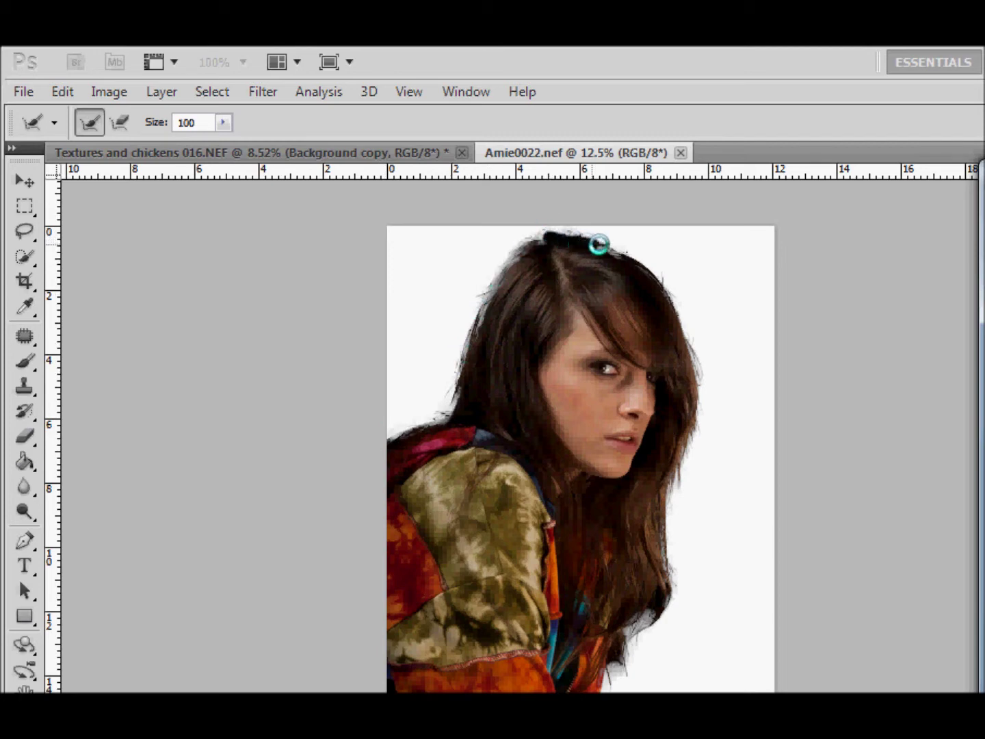
pyautogui.moveTo(599, 245)
pyautogui.mouseDown()
pyautogui.moveTo(662, 286)
pyautogui.moveTo(689, 343)
pyautogui.moveTo(678, 303)
pyautogui.moveTo(692, 372)
pyautogui.mouseUp()
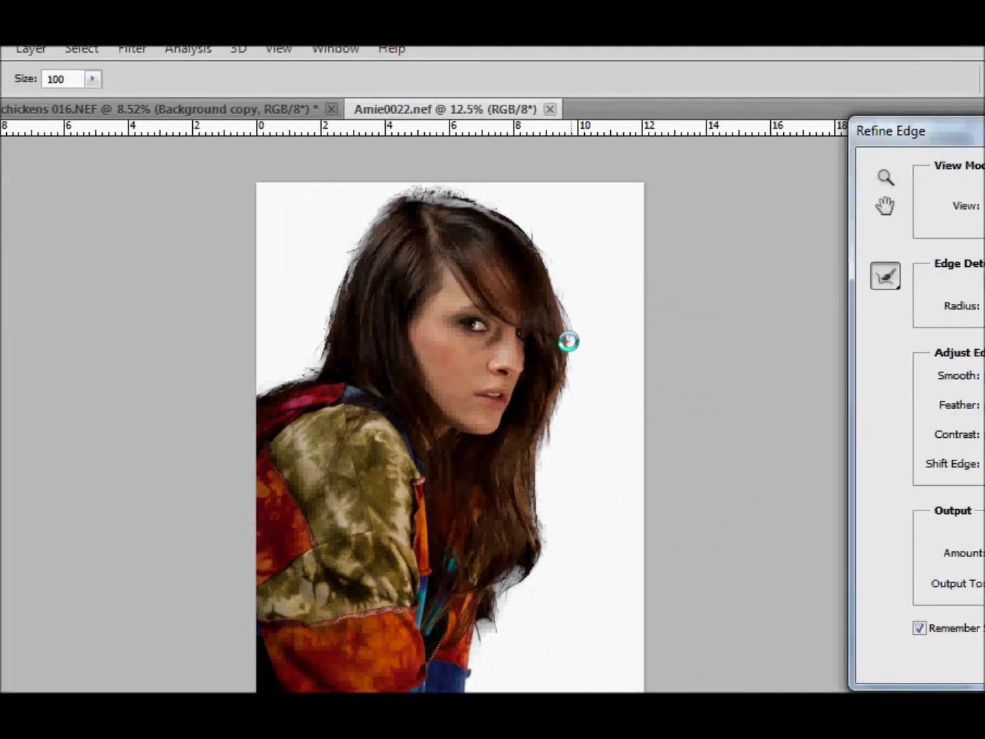
pyautogui.moveTo(565, 343)
pyautogui.mouseDown()
pyautogui.moveTo(567, 390)
pyautogui.moveTo(544, 444)
pyautogui.moveTo(564, 366)
pyautogui.moveTo(527, 492)
pyautogui.moveTo(539, 563)
pyautogui.moveTo(513, 546)
pyautogui.moveTo(519, 521)
pyautogui.mouseUp()
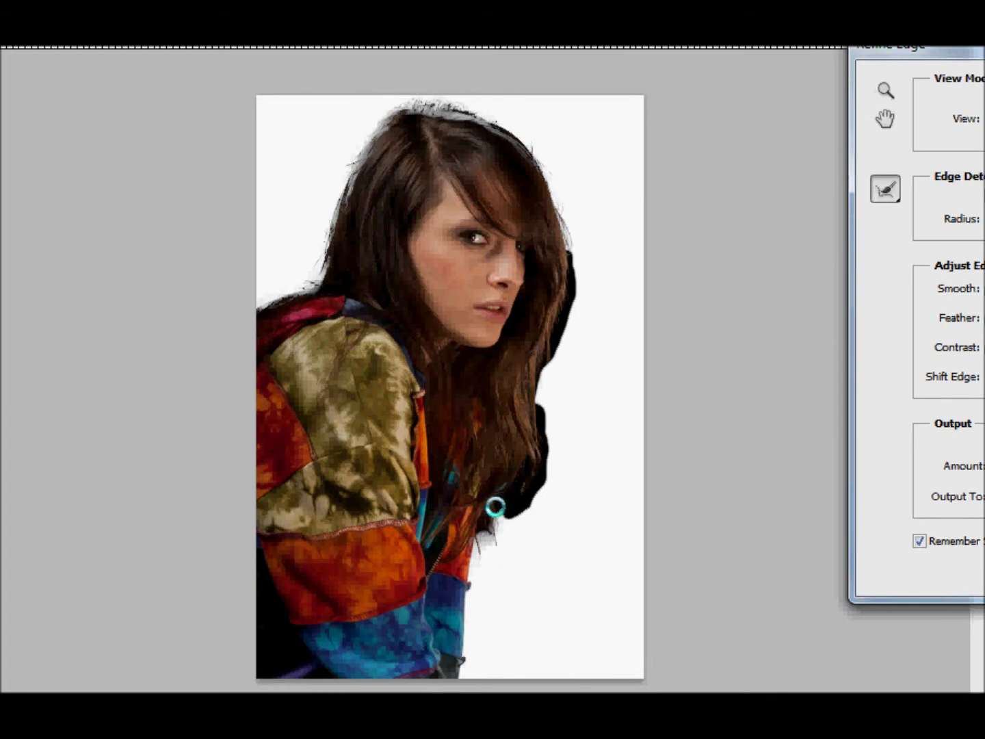
# Step: Refine the right hair edge to the collar, clear dark blobs by the jacket, and redo the left edge
pyautogui.moveTo(505, 489)
pyautogui.mouseDown()
pyautogui.moveTo(529, 468)
pyautogui.moveTo(526, 487)
pyautogui.moveTo(492, 524)
pyautogui.moveTo(489, 512)
pyautogui.moveTo(477, 532)
pyautogui.mouseUp()
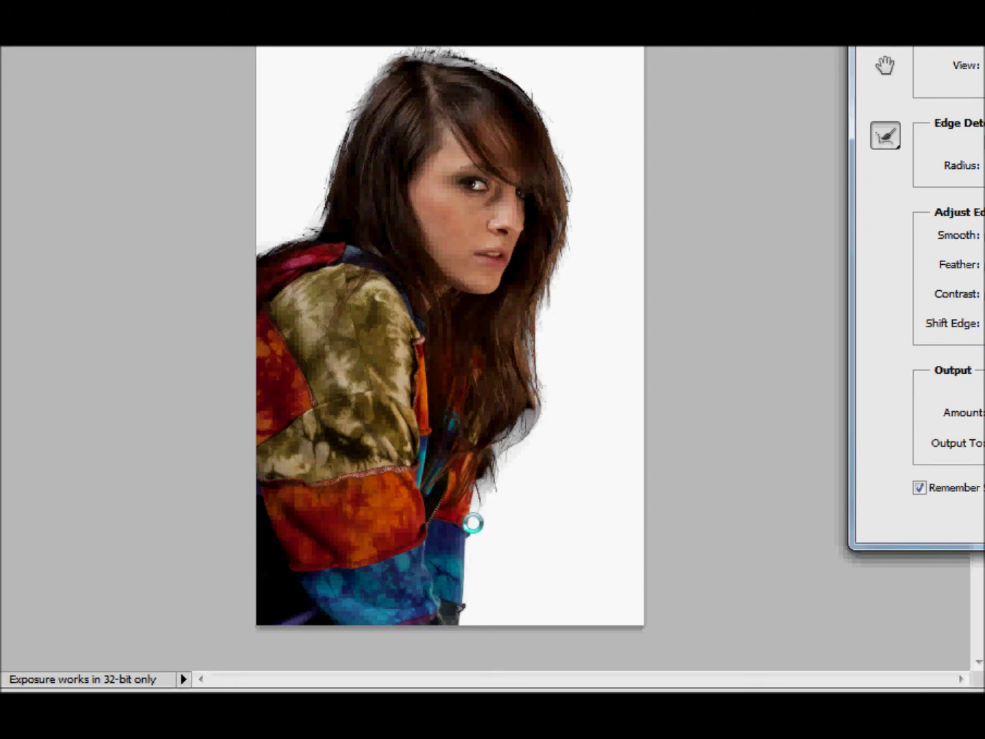
pyautogui.moveTo(470, 546); pyautogui.dragTo(491, 595)
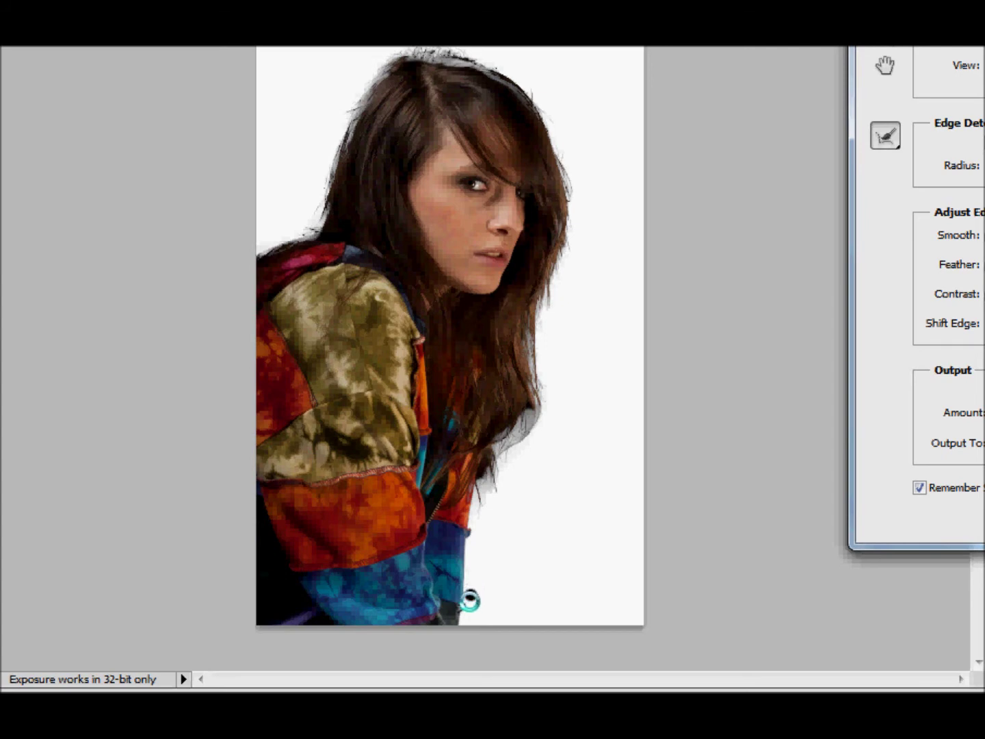
pyautogui.moveTo(465, 613); pyautogui.dragTo(466, 594)
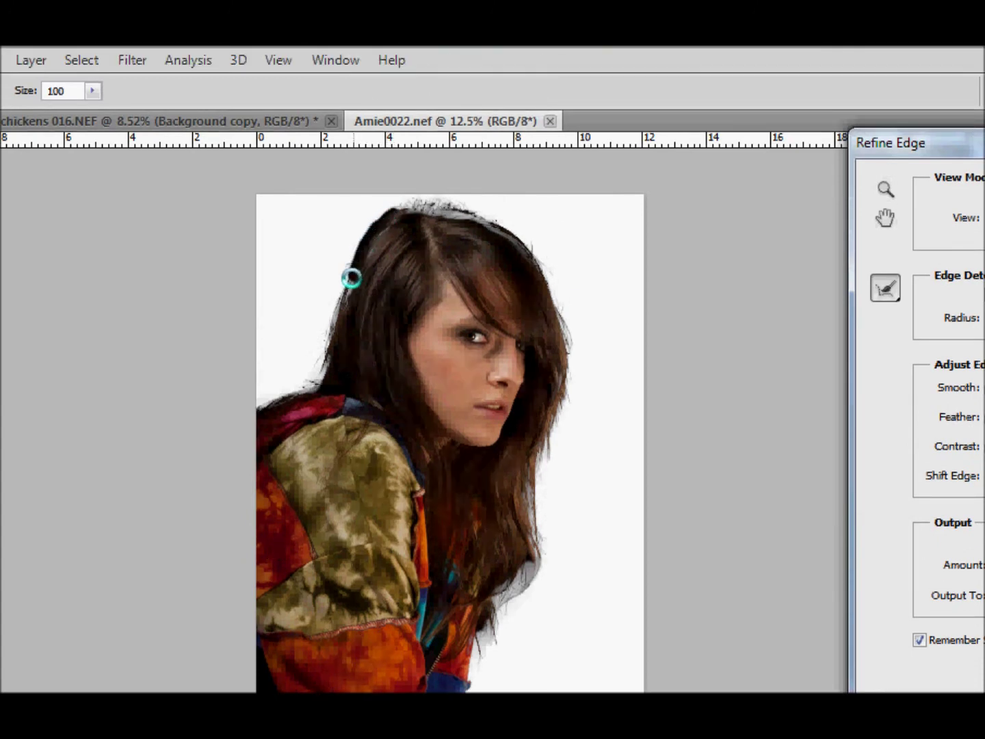
pyautogui.moveTo(337, 309); pyautogui.dragTo(310, 389)
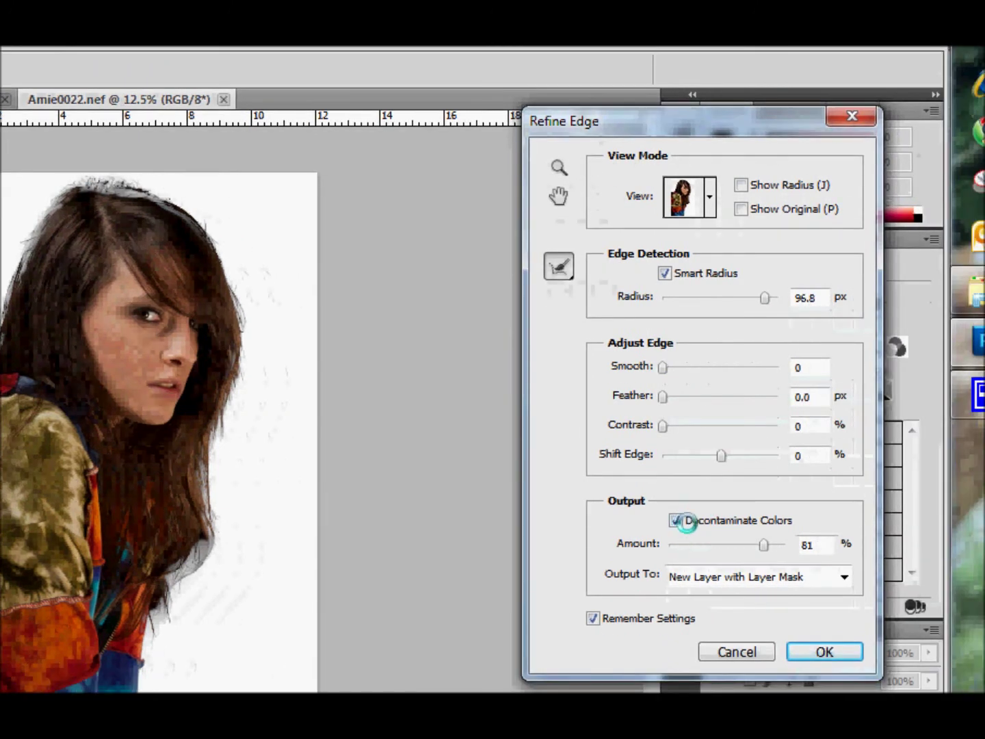
# Step: Turn off Decontaminate Colors and refine the edge along the top of the hair
pyautogui.click(676, 520)
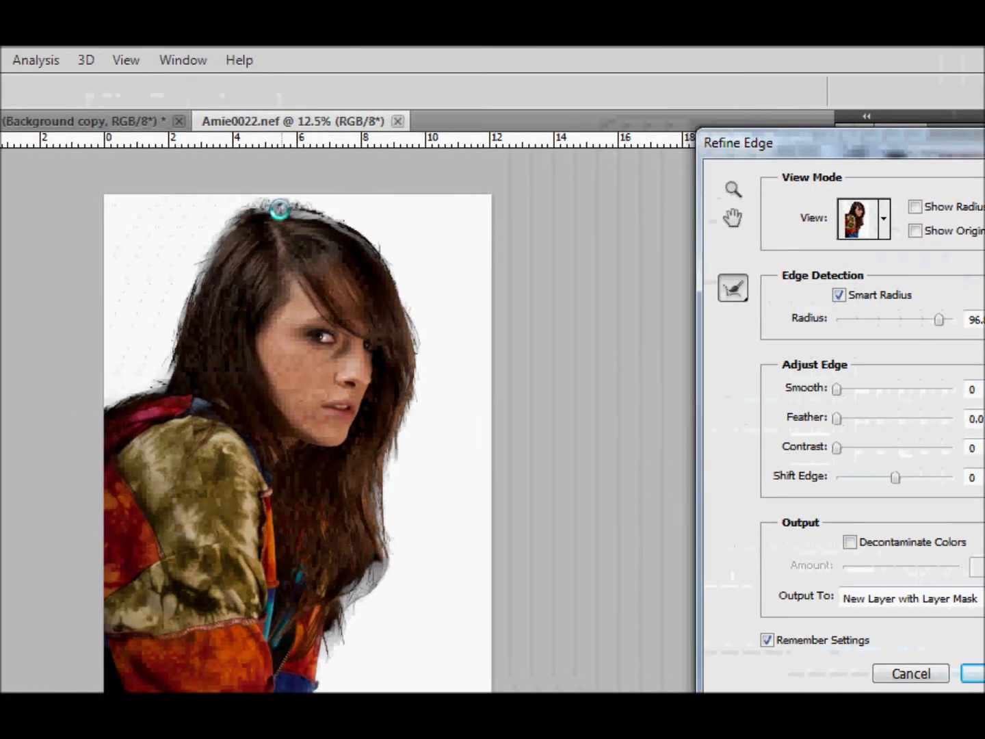
pyautogui.moveTo(297, 211); pyautogui.dragTo(362, 239)
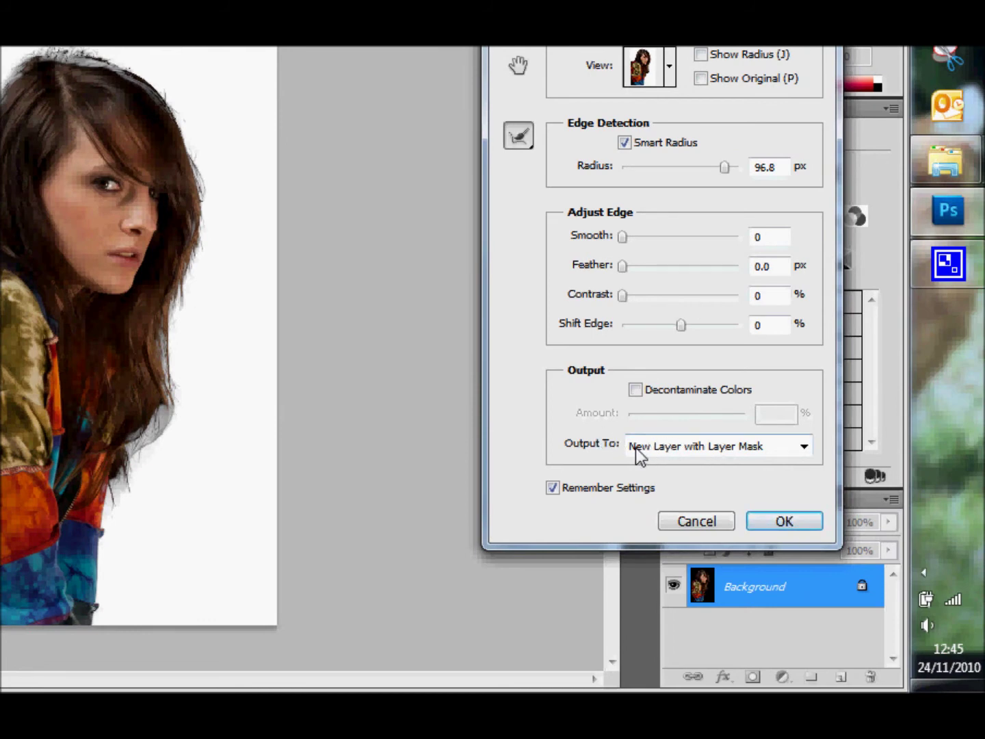
pyautogui.click(804, 448)
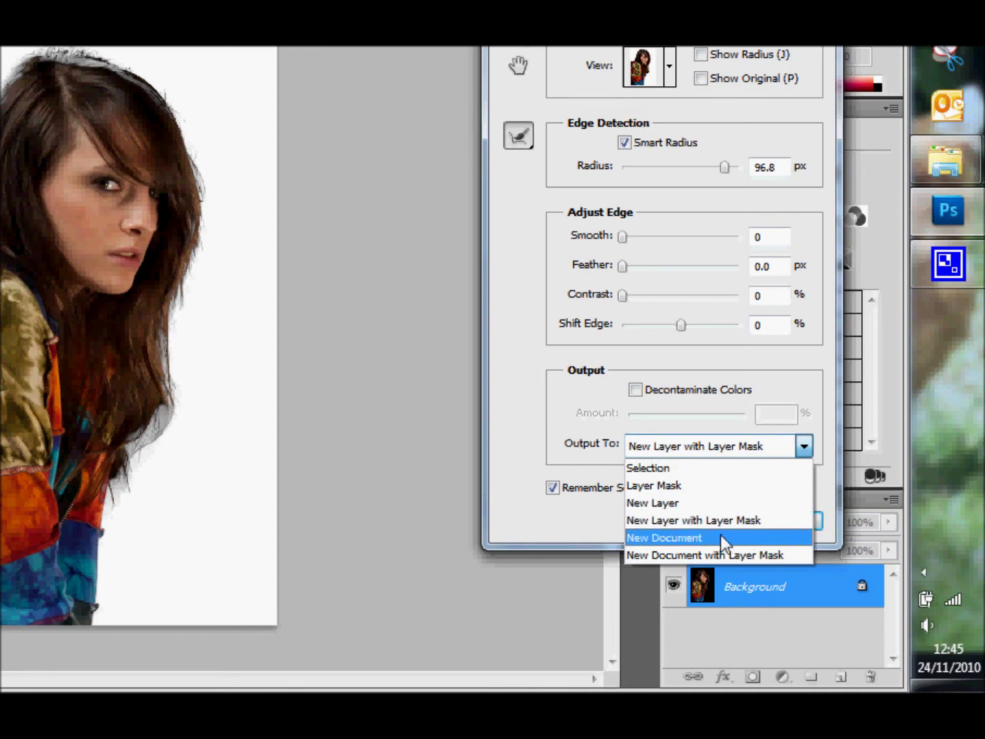
# Step: Output the refined cut-out to a New Layer with Layer Mask and apply it
pyautogui.click(723, 521)
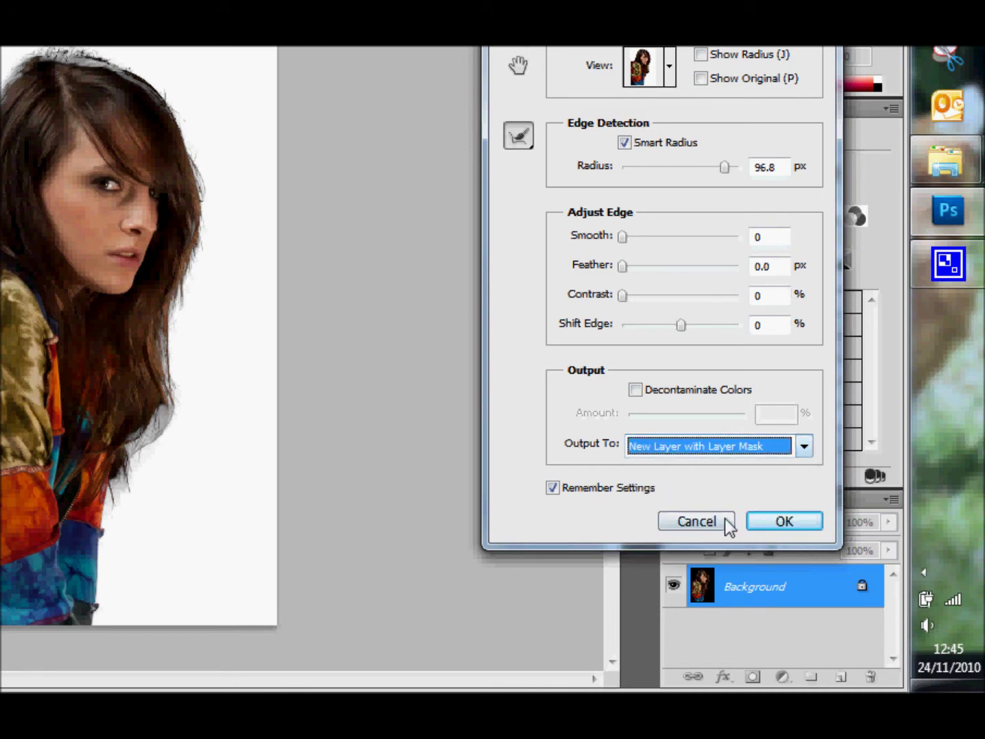
pyautogui.click(783, 522)
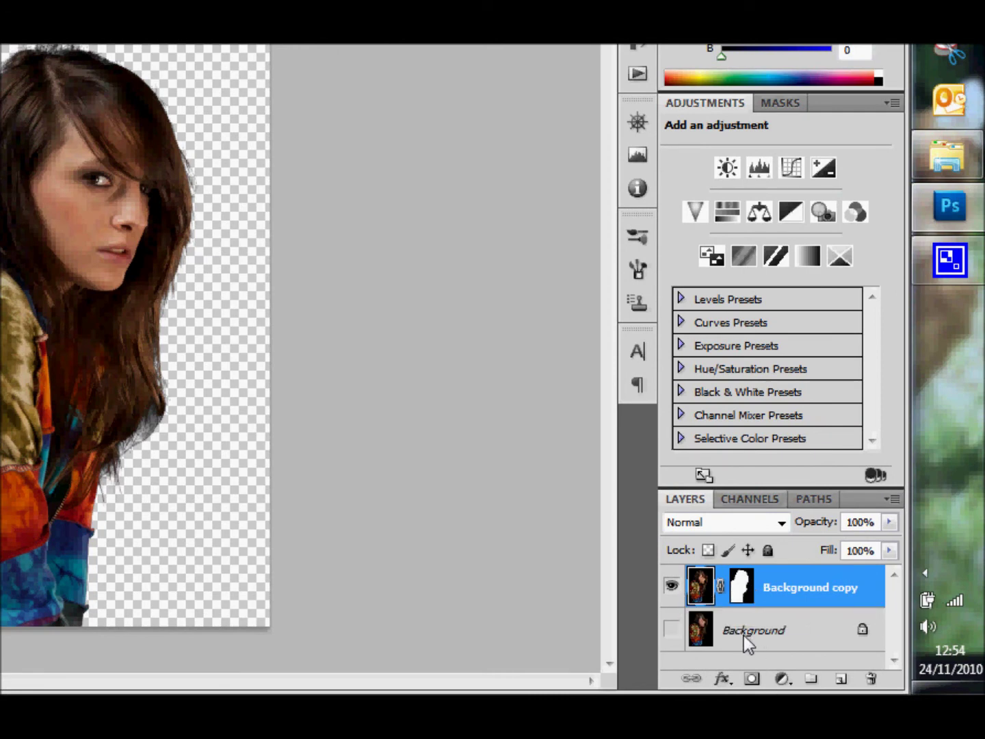
# Step: Show the original Background layer again and make it the active layer
pyautogui.click(673, 628)
pyautogui.press('f')
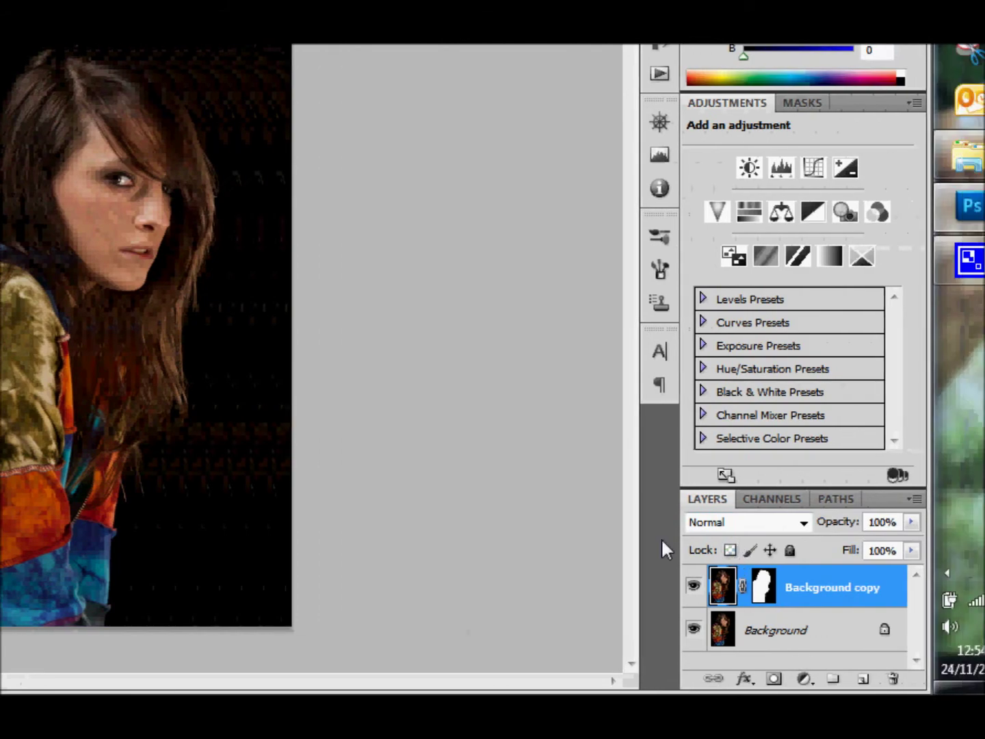
pyautogui.click(809, 626)
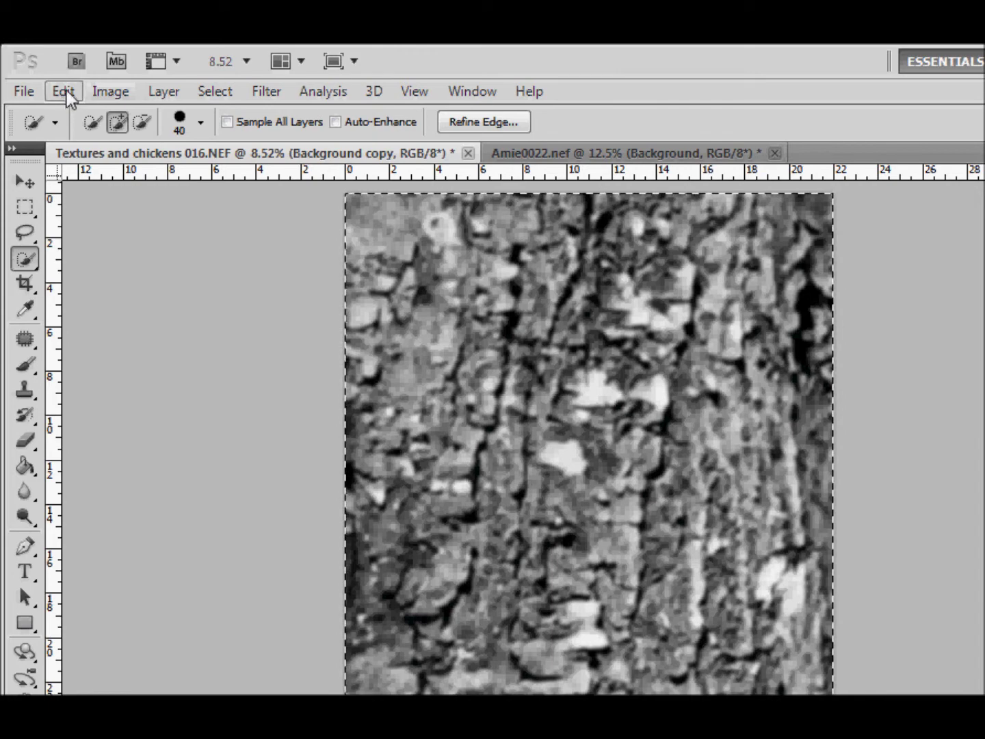
# Step: Select all of the bark texture and copy it
pyautogui.click(223, 90)
pyautogui.click(212, 112)
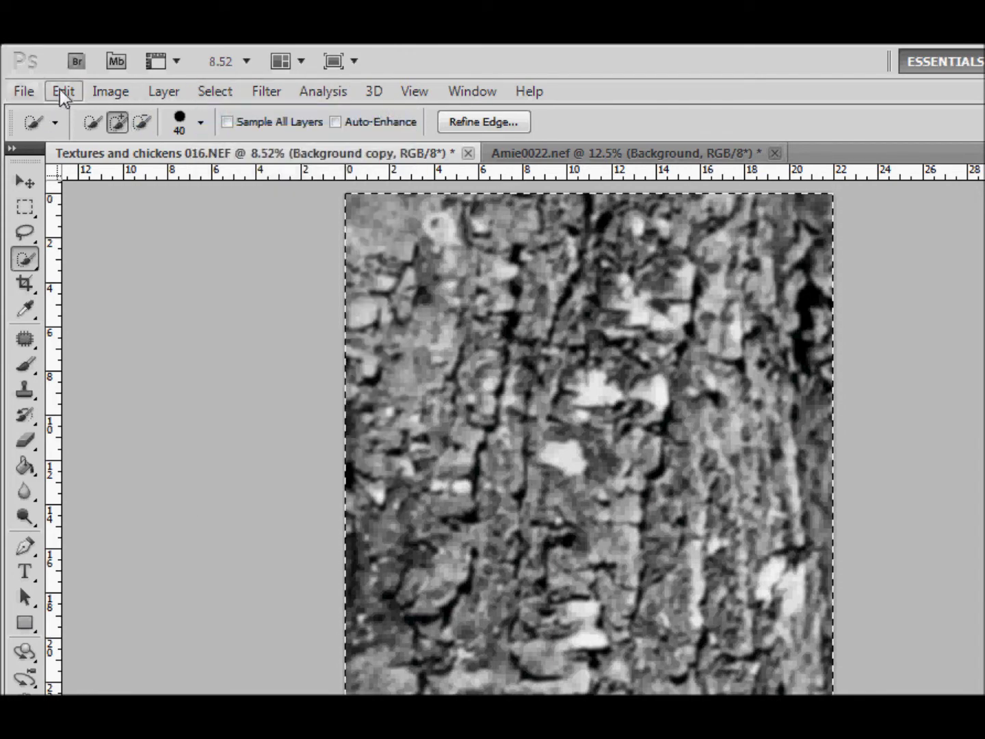
pyautogui.click(61, 91)
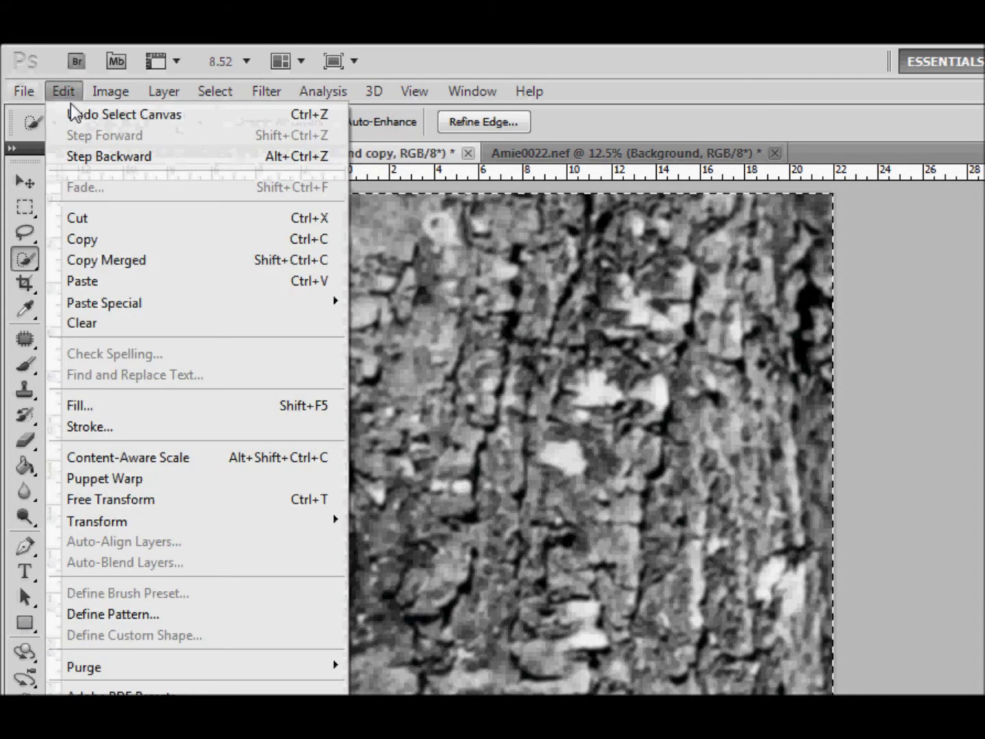
pyautogui.click(76, 238)
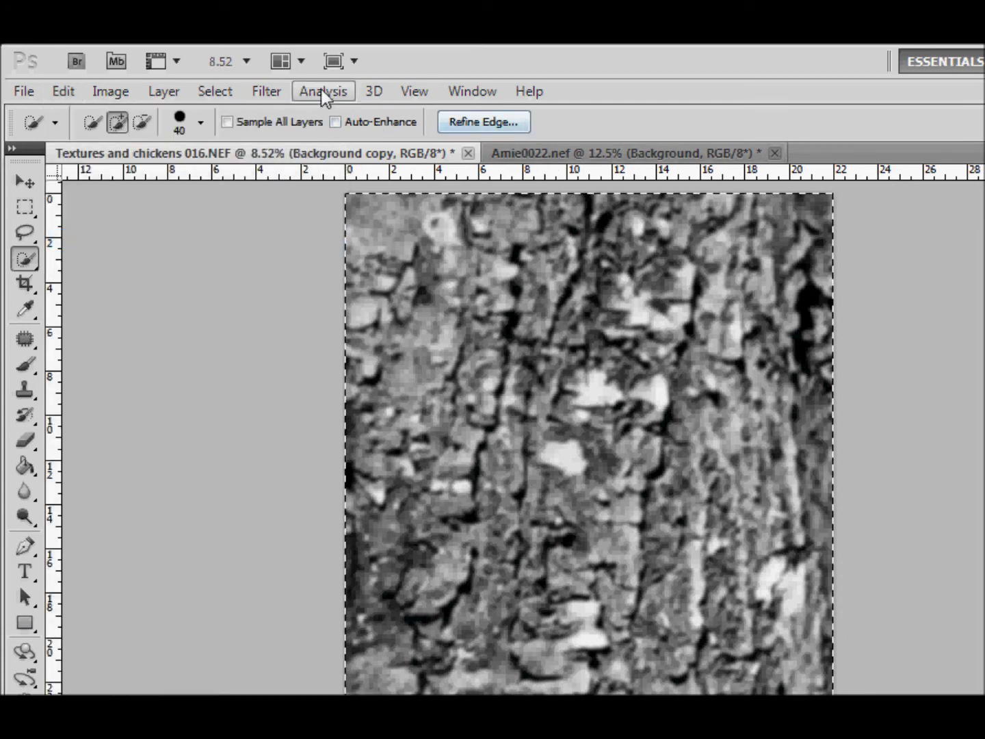
# Step: Paste the bark texture into Amie0022.nef as a new layer
pyautogui.click(580, 154)
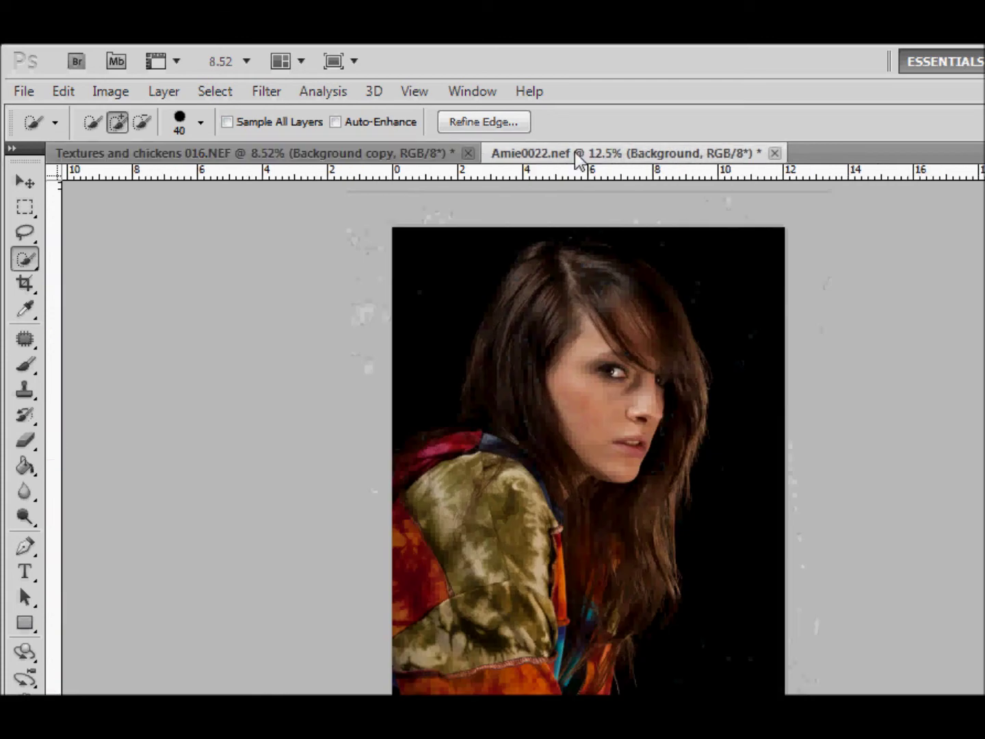
pyautogui.click(66, 91)
pyautogui.click(84, 284)
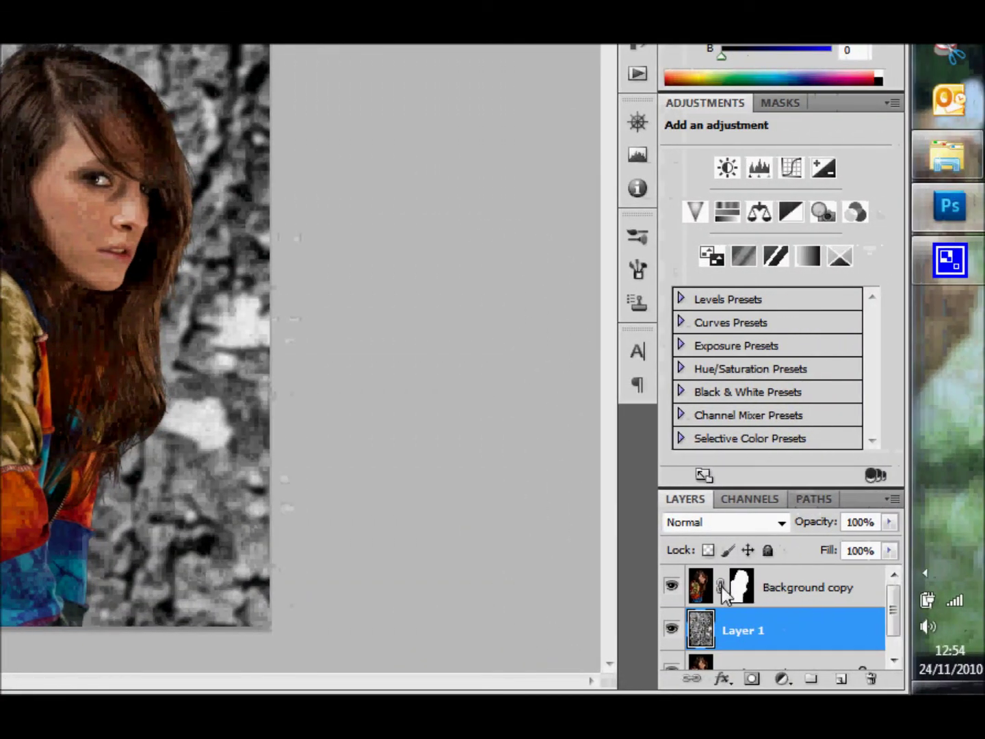
# Step: Check the texture by toggling the cut-out layer, then lower Layer 1's opacity to 37%
pyautogui.click(671, 587)
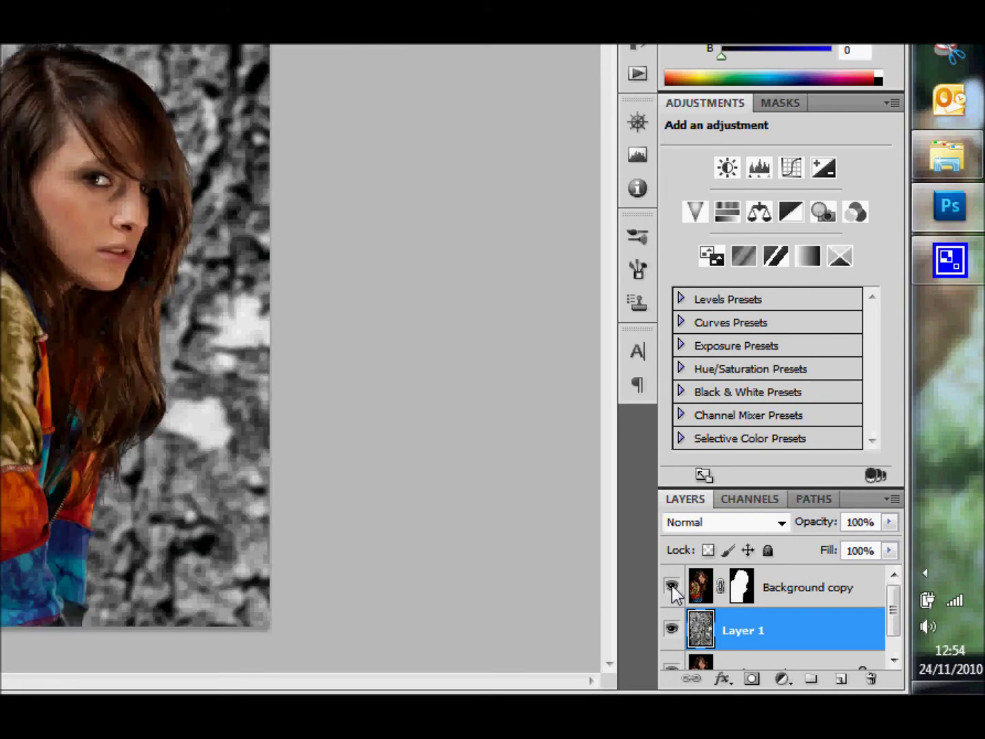
pyautogui.click(673, 587)
pyautogui.click(672, 587)
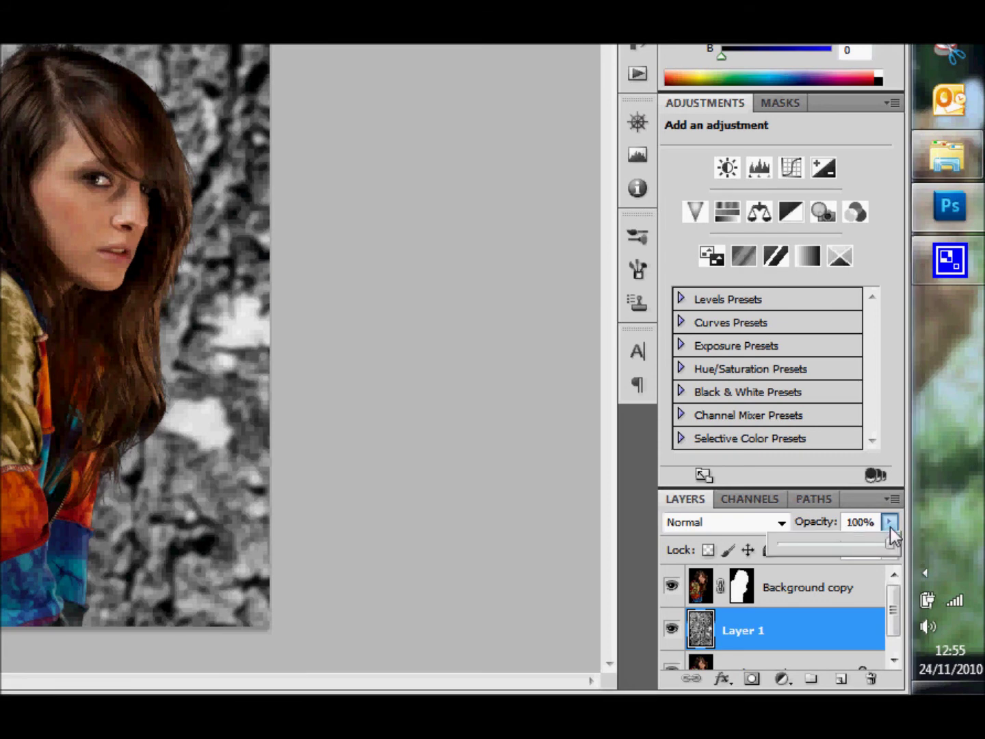
pyautogui.click(889, 521)
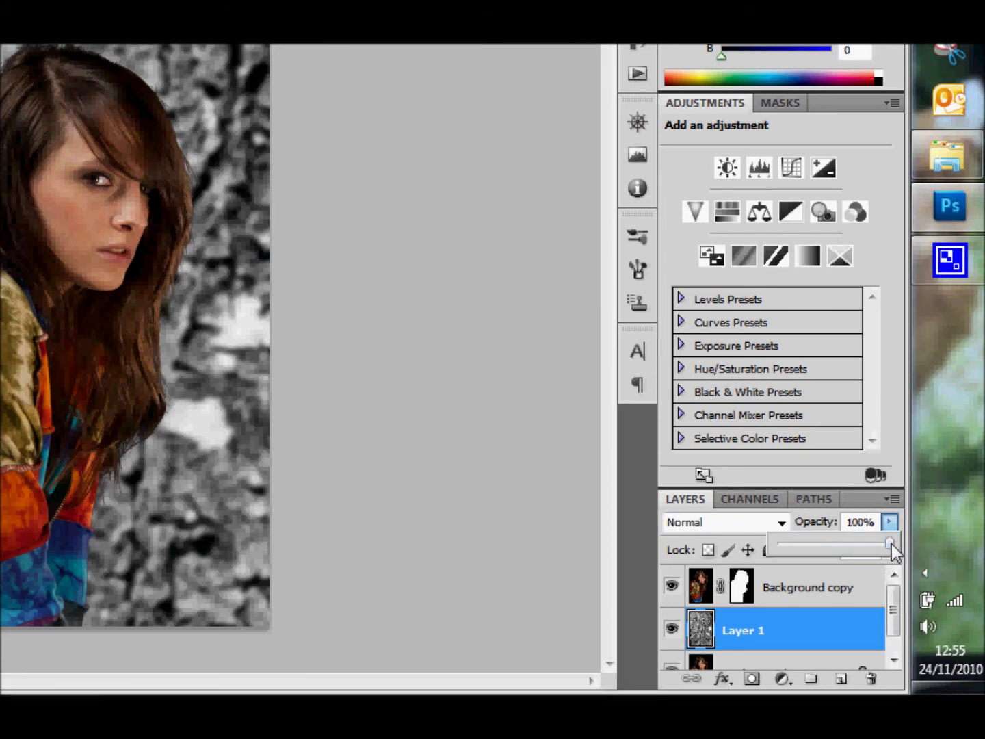
pyautogui.moveTo(891, 543); pyautogui.dragTo(815, 561)
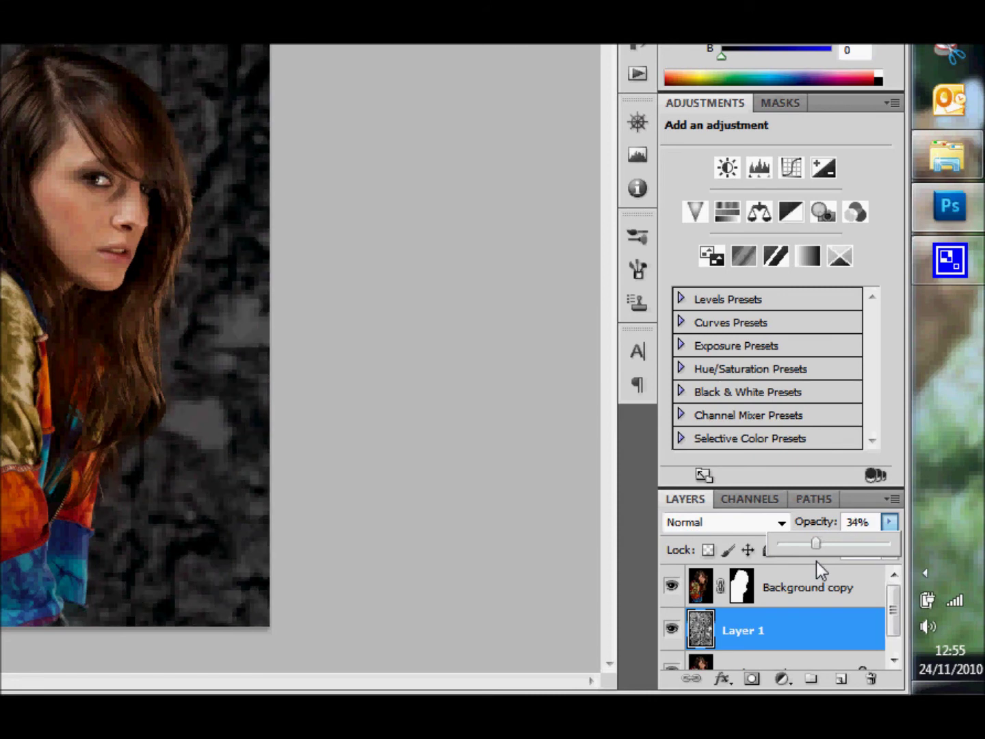
pyautogui.moveTo(816, 561); pyautogui.dragTo(820, 562)
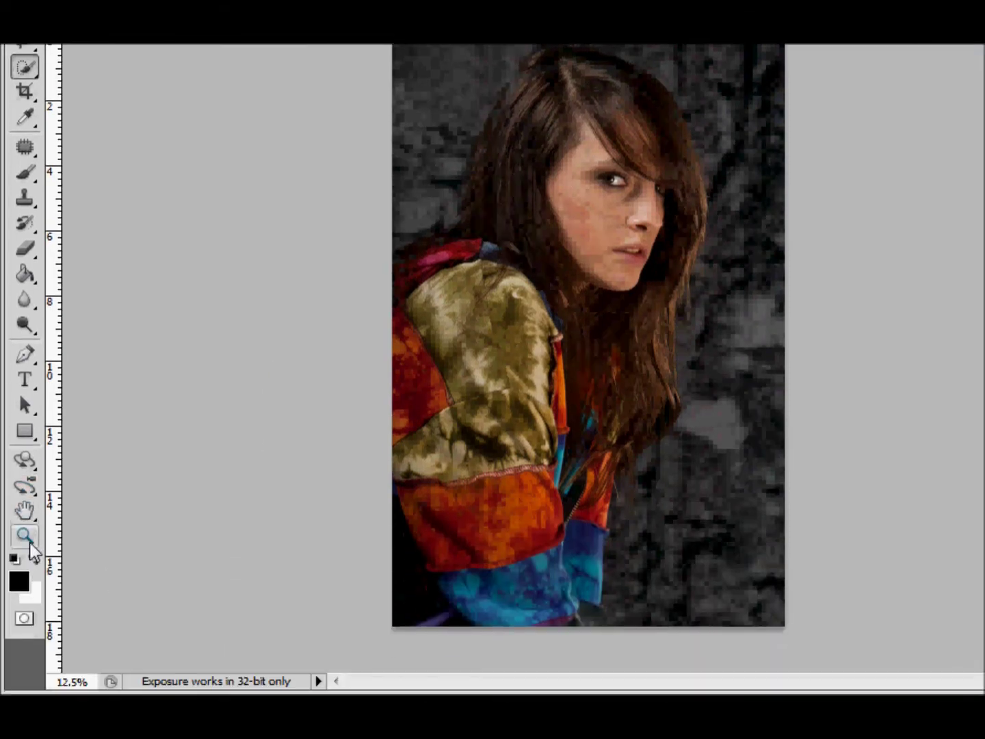
# Step: Zoom in on the hair at the top of the head and select the cut-out's layer mask
pyautogui.click(25, 536)
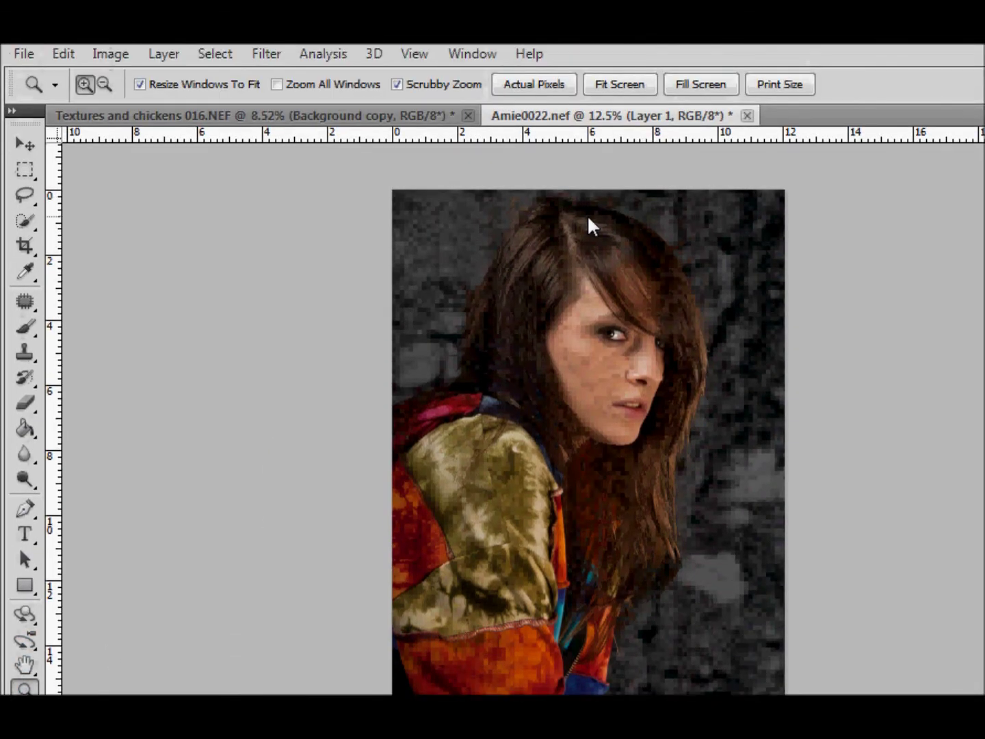
pyautogui.moveTo(587, 214); pyautogui.dragTo(714, 368)
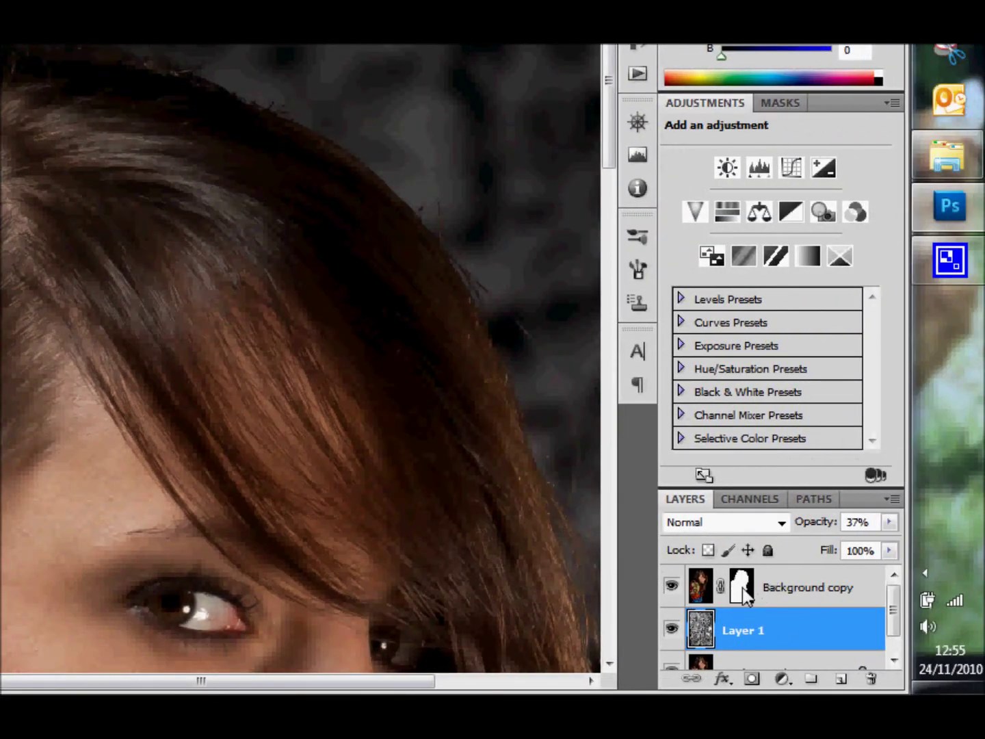
pyautogui.click(742, 588)
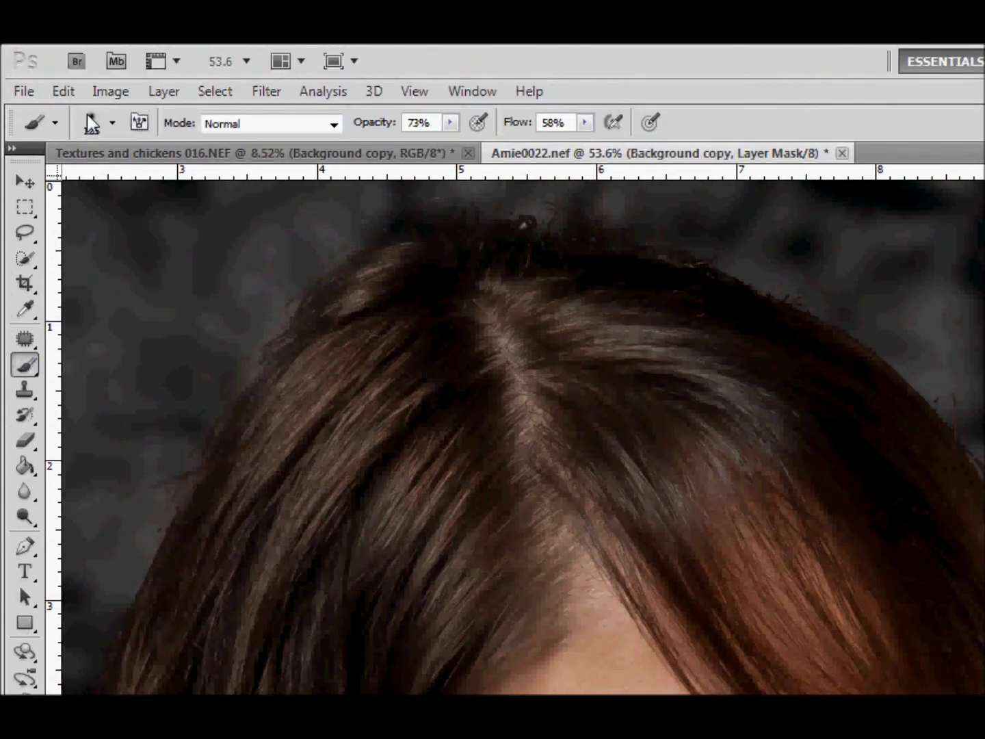
# Step: Shrink the mask-painting brush from 125 px to about 59 px in the Brush Preset picker
pyautogui.click(112, 123)
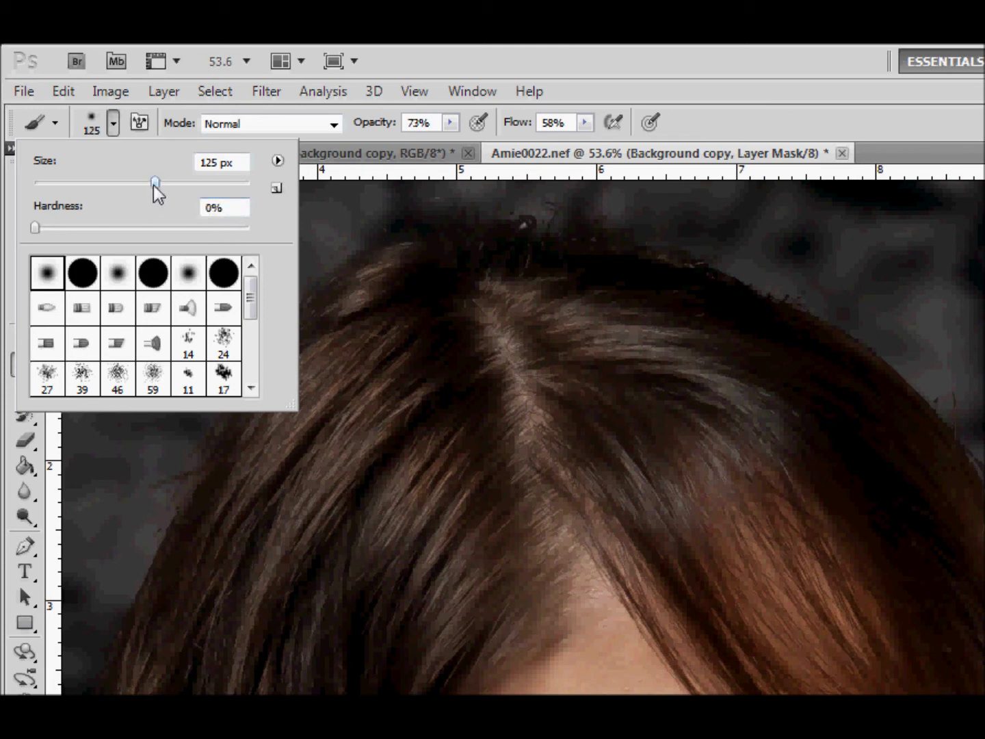
pyautogui.moveTo(155, 185); pyautogui.dragTo(98, 191)
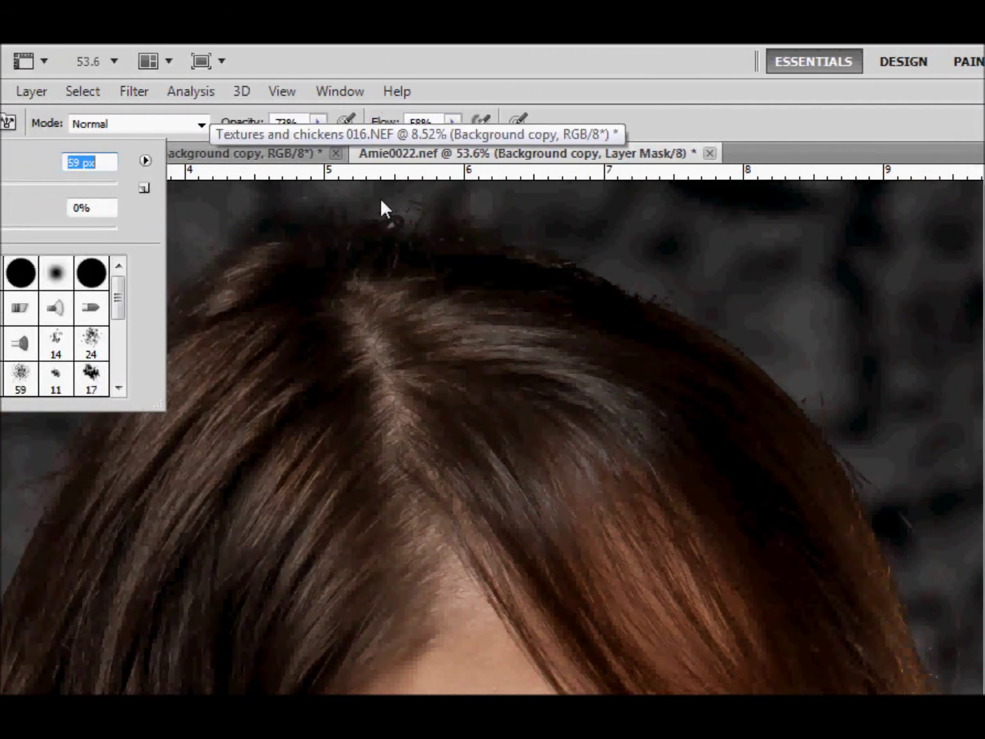
pyautogui.click(363, 206)
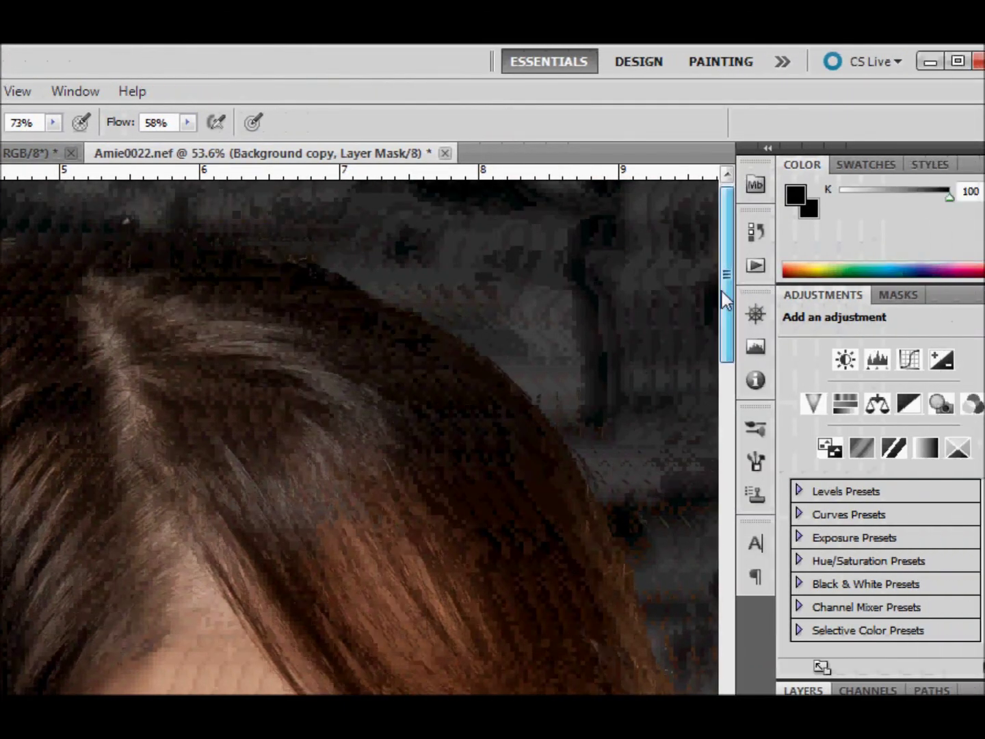
pyautogui.moveTo(724, 298); pyautogui.dragTo(716, 574)
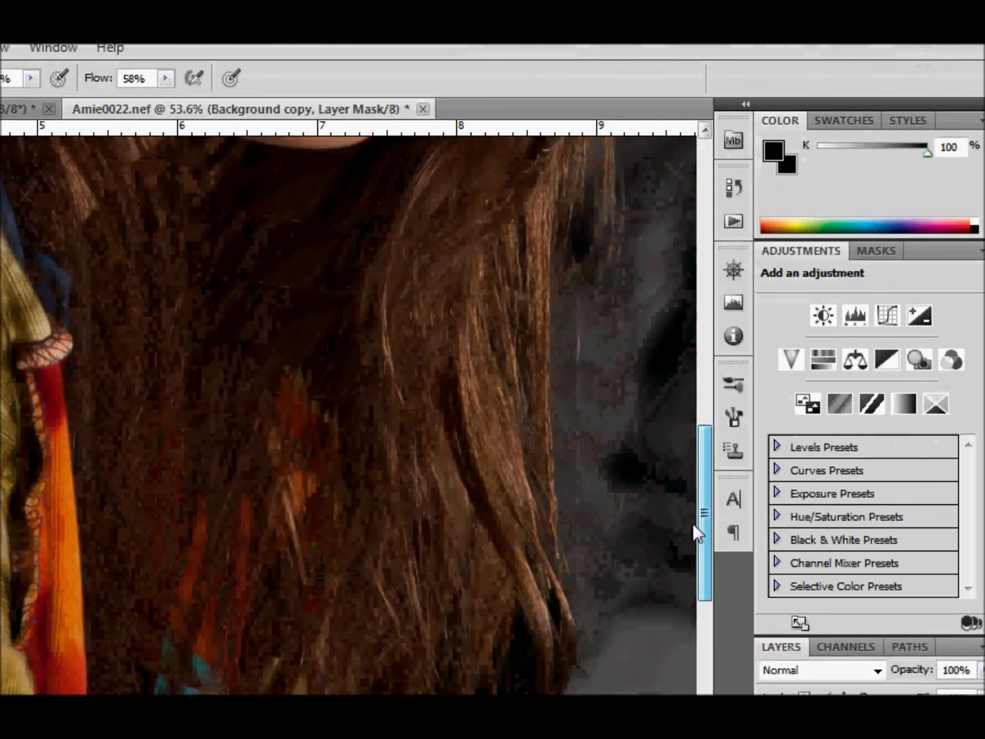
pyautogui.moveTo(694, 533); pyautogui.dragTo(660, 172)
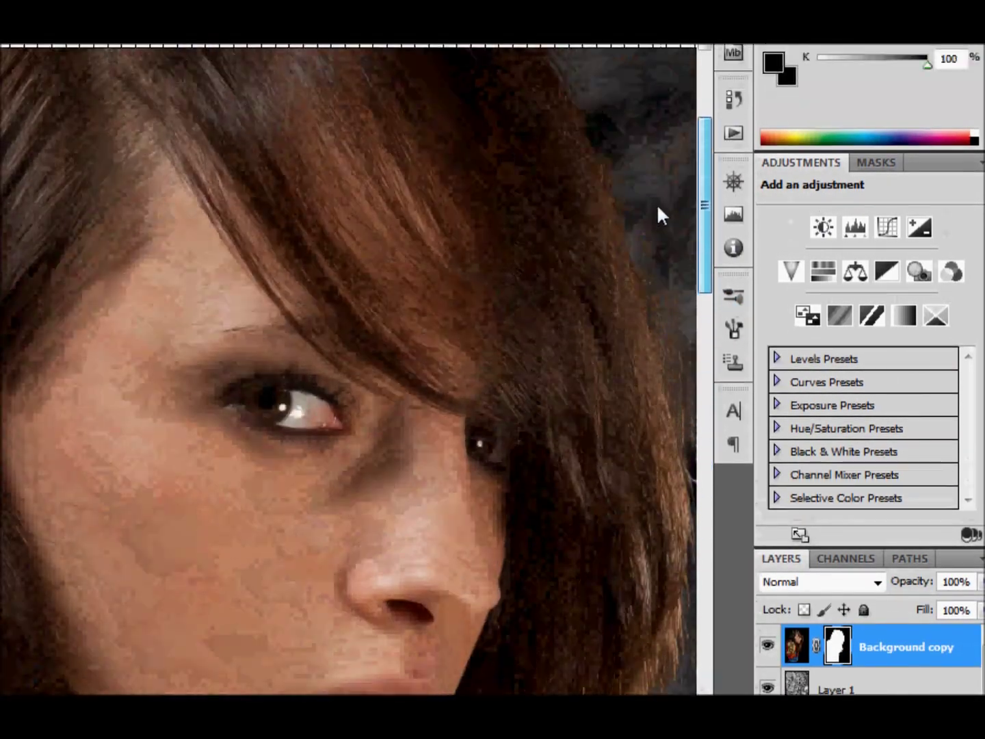
pyautogui.scroll(5, 659, 214)
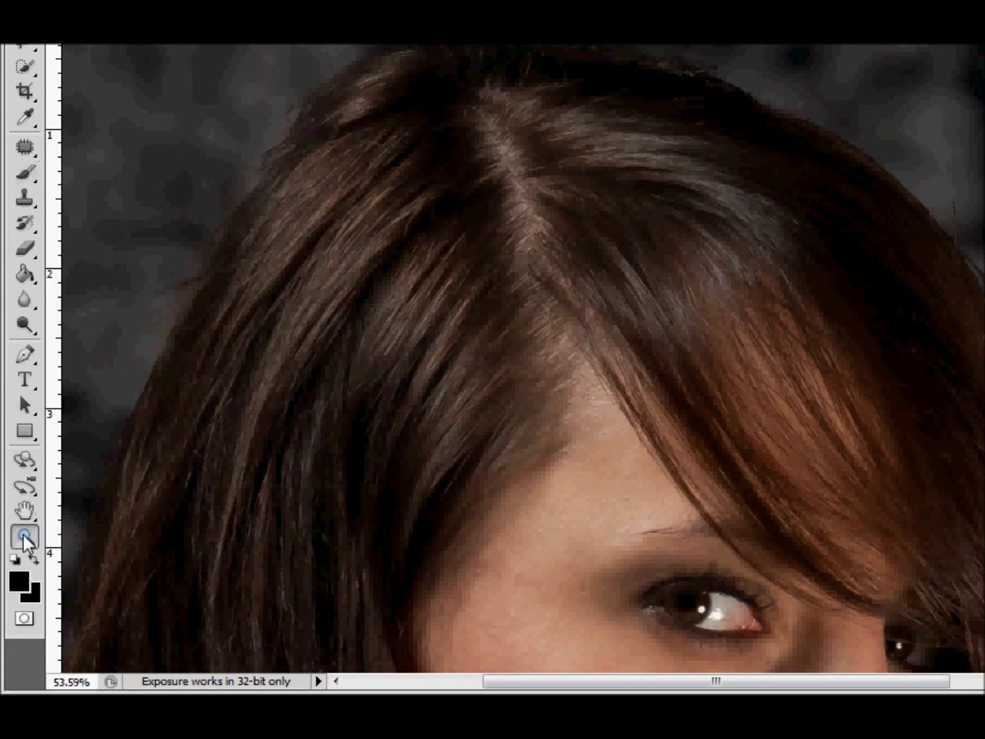
# Step: Fit the whole portrait on screen and bring up the Layer menu for Flatten Image
pyautogui.rightClick(528, 409)
pyautogui.click(624, 424)
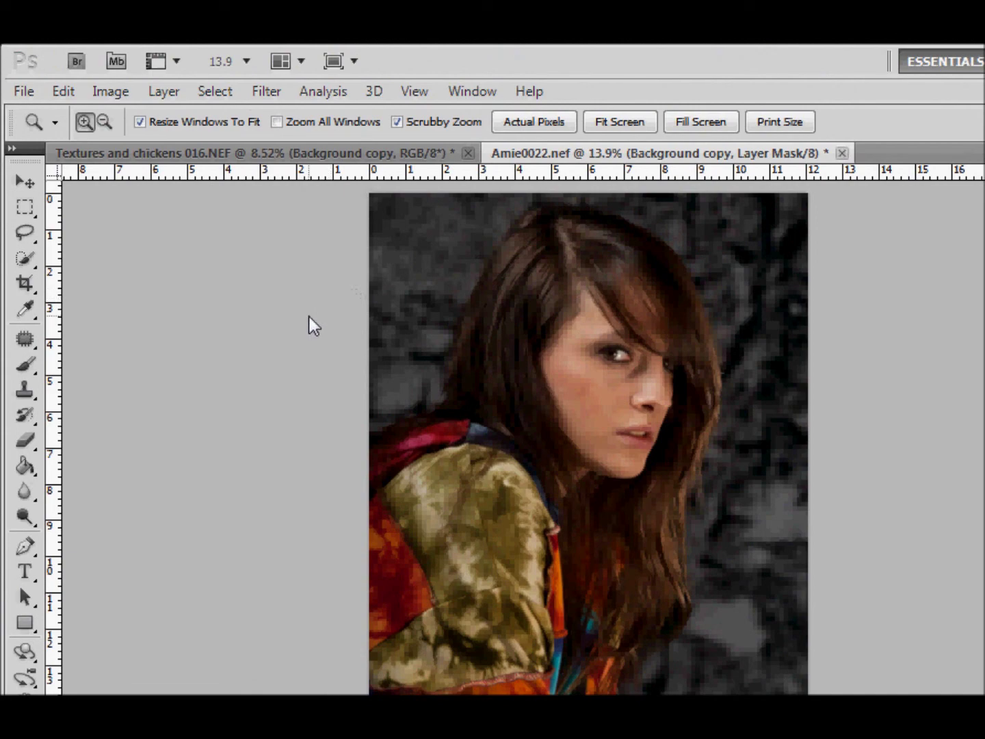
pyautogui.click(157, 92)
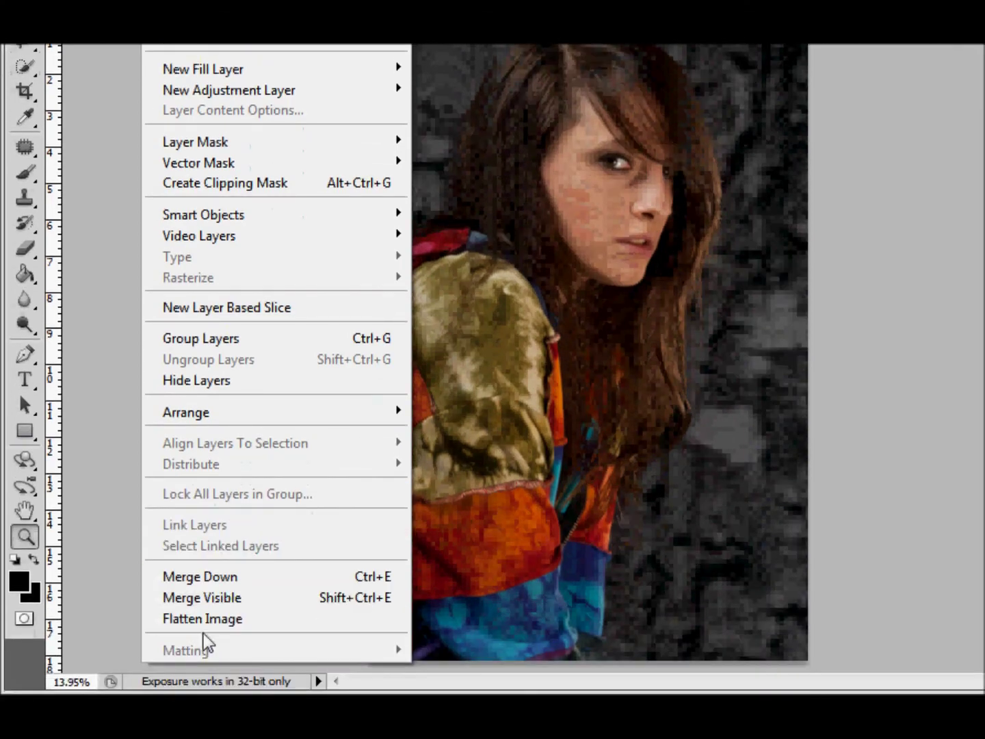